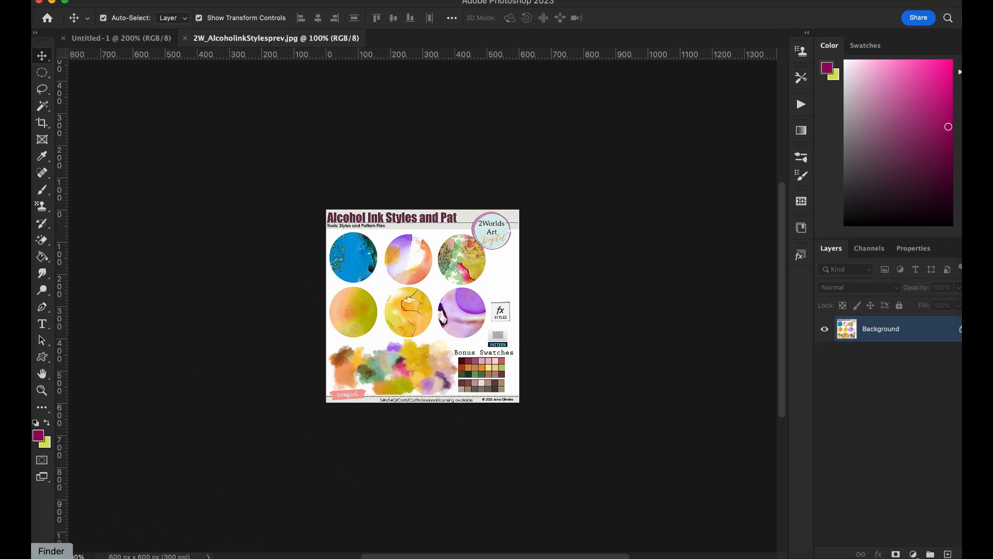
Step: Check the files in the 2W_alcoholinkstyles1 folder in Finder and close the window
left_click(53, 557)
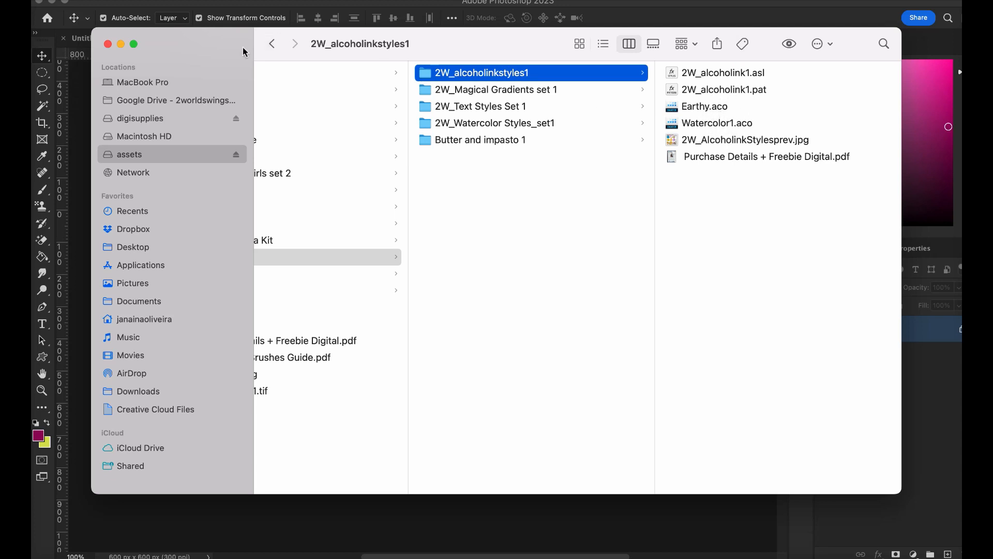
left_click(108, 45)
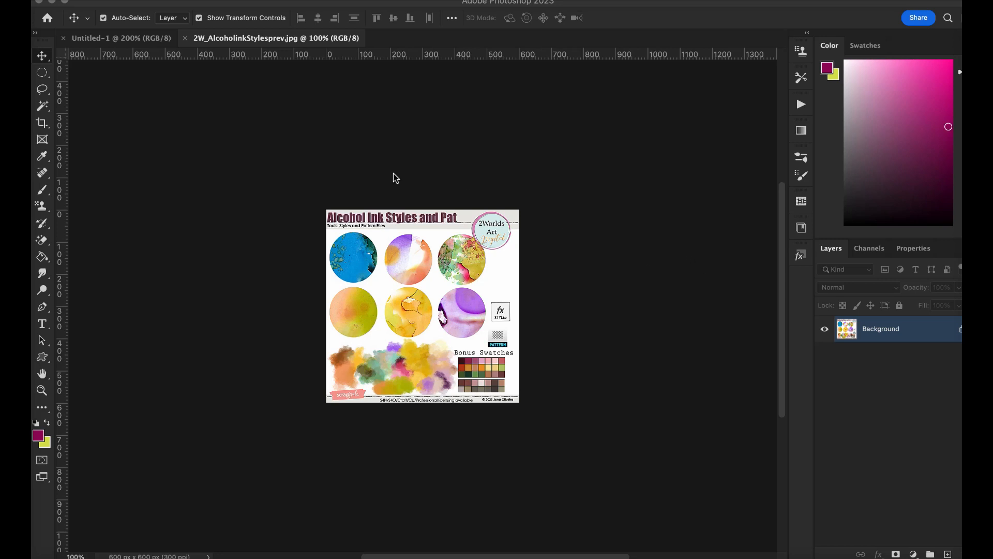
Step: Add a new layer to the Untitled-1 document and choose the 2W_waterblend1D brush from the 2W_waterblends1 set
left_click(156, 38)
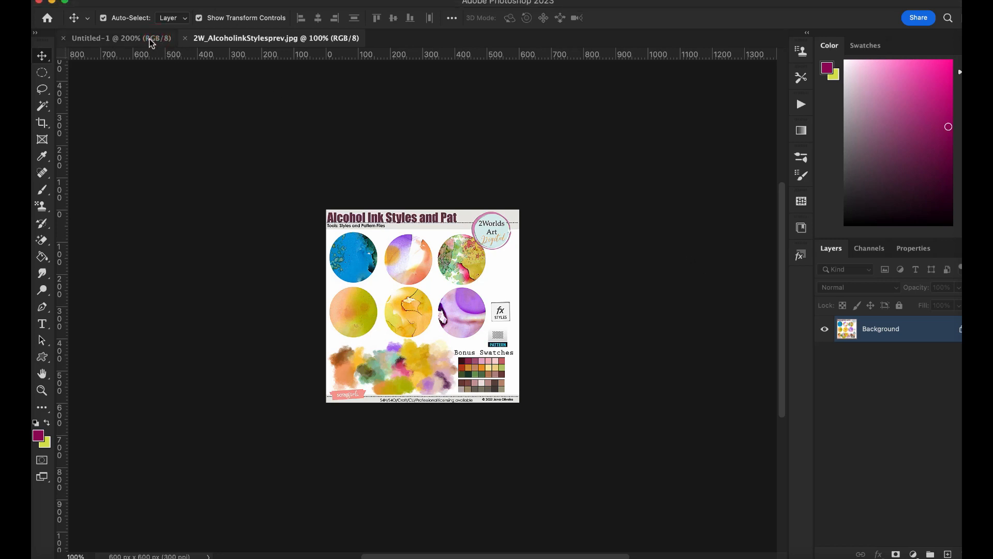
left_click(151, 40)
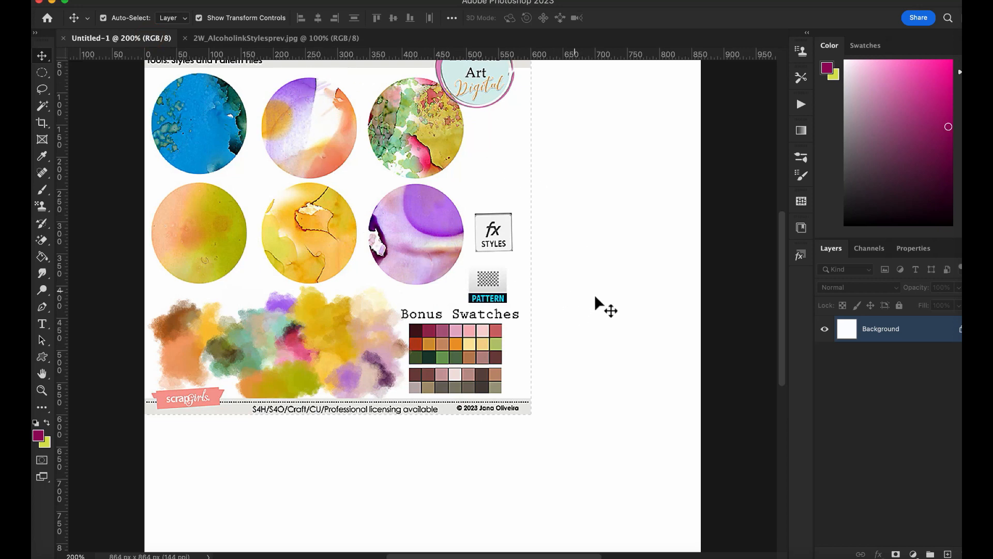
left_click(948, 554)
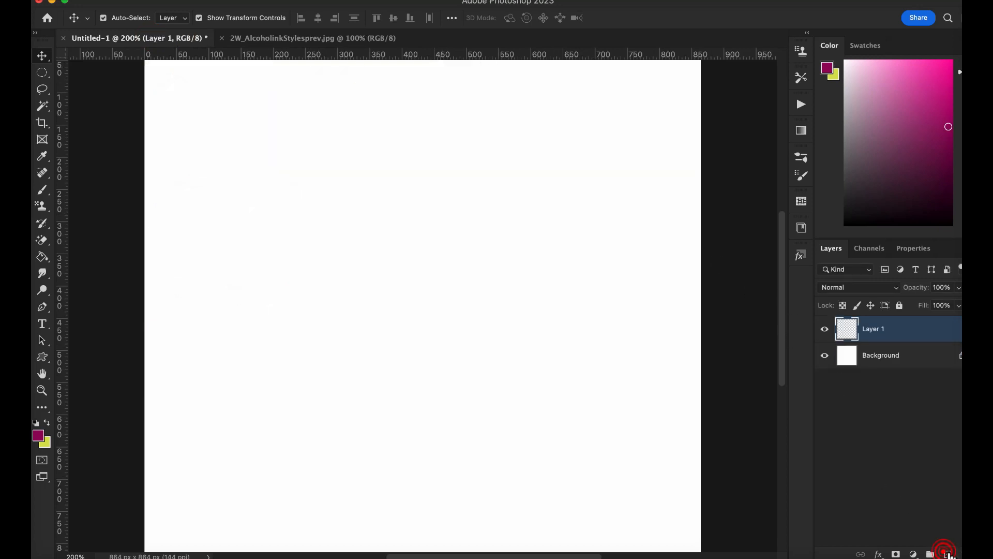
left_click(796, 94)
left_click(693, 515)
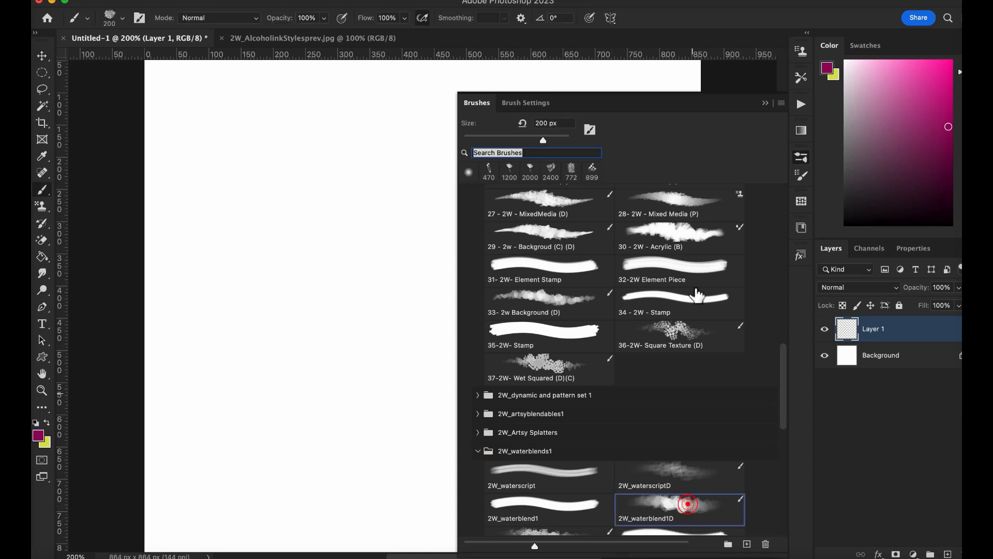
left_click(763, 103)
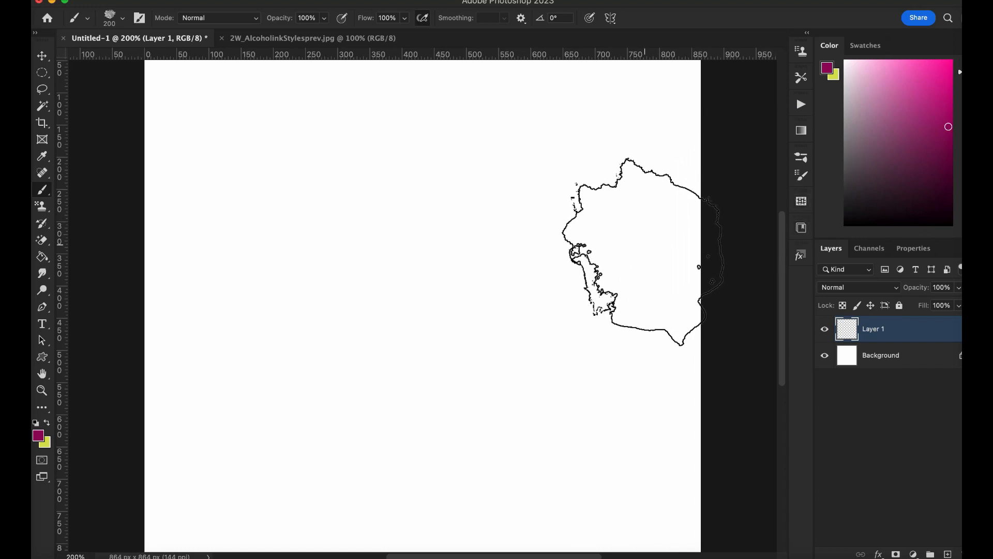
Step: Paint a magenta watercolor cloud along the right half of the canvas with the 200 px brush, undoing the overly dark dab
mouse_move(640, 233)
left_mouse_down()
mouse_move(649, 162)
mouse_move(603, 186)
mouse_move(562, 265)
mouse_move(492, 258)
mouse_move(585, 279)
mouse_move(633, 349)
mouse_move(670, 369)
mouse_move(661, 365)
mouse_move(683, 269)
mouse_move(743, 189)
mouse_move(616, 284)
mouse_move(582, 395)
mouse_move(560, 344)
mouse_move(601, 417)
mouse_move(652, 429)
mouse_move(668, 417)
left_mouse_up()
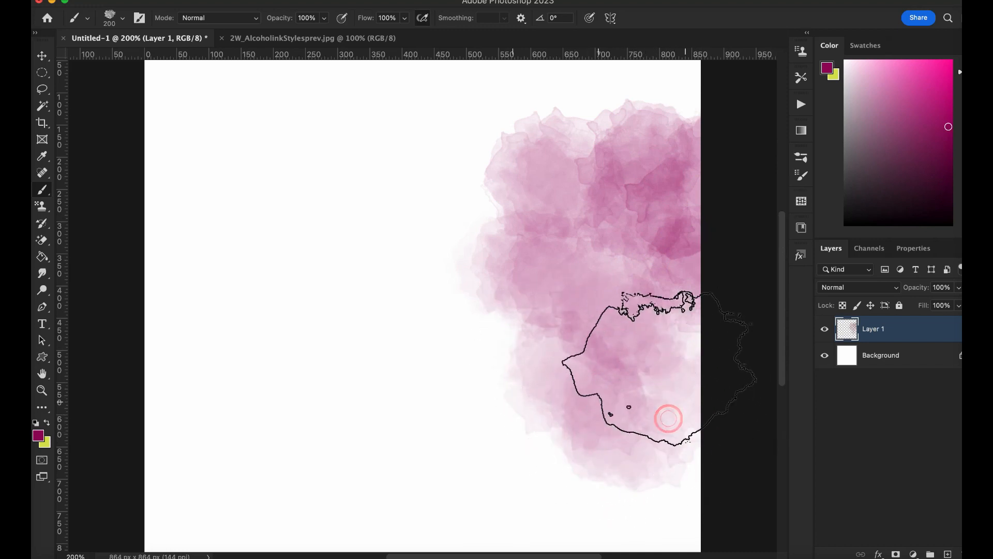
mouse_move(555, 147)
left_mouse_down()
mouse_move(581, 133)
mouse_move(499, 255)
mouse_move(510, 297)
mouse_move(641, 378)
mouse_move(630, 369)
left_mouse_up()
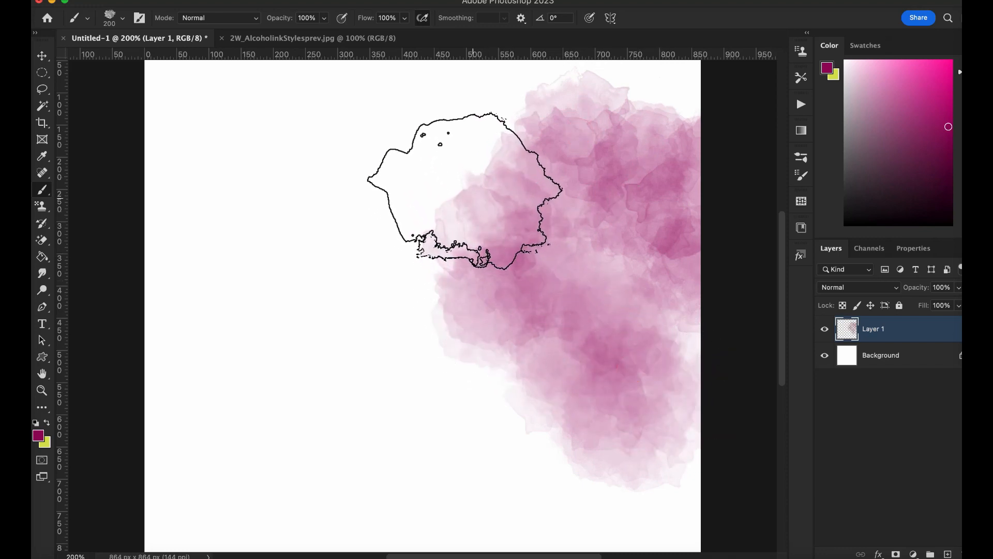
left_click(466, 197)
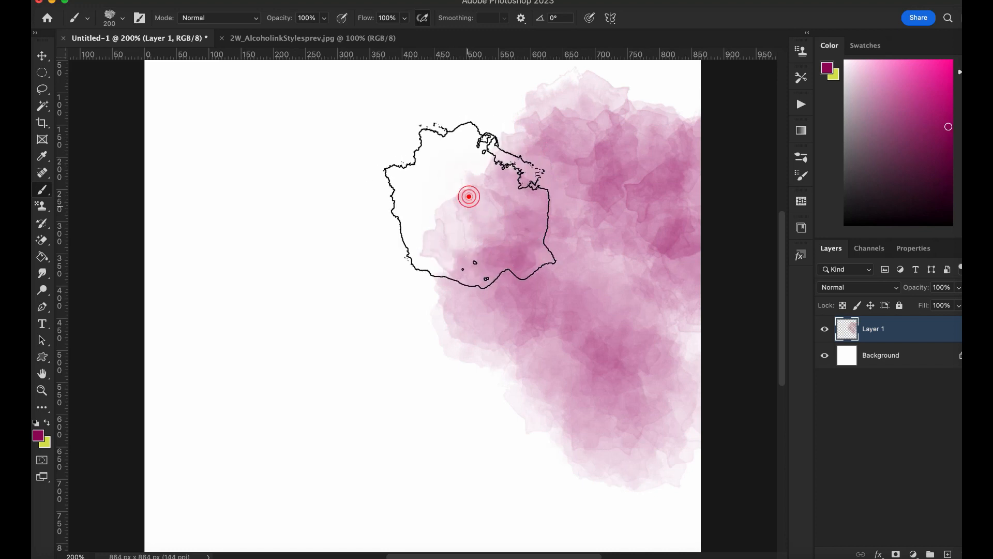
left_click(437, 217)
left_click(439, 217)
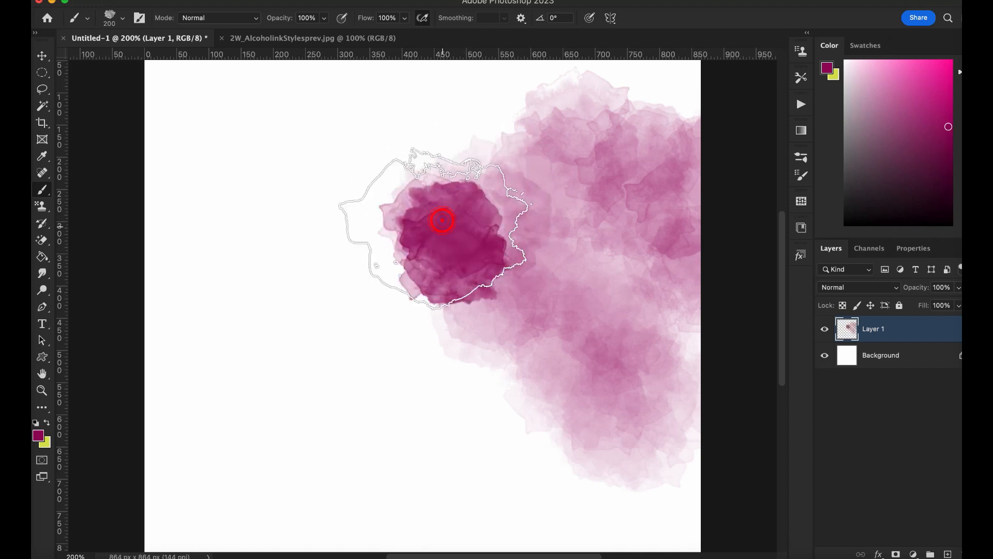
key("super+z")
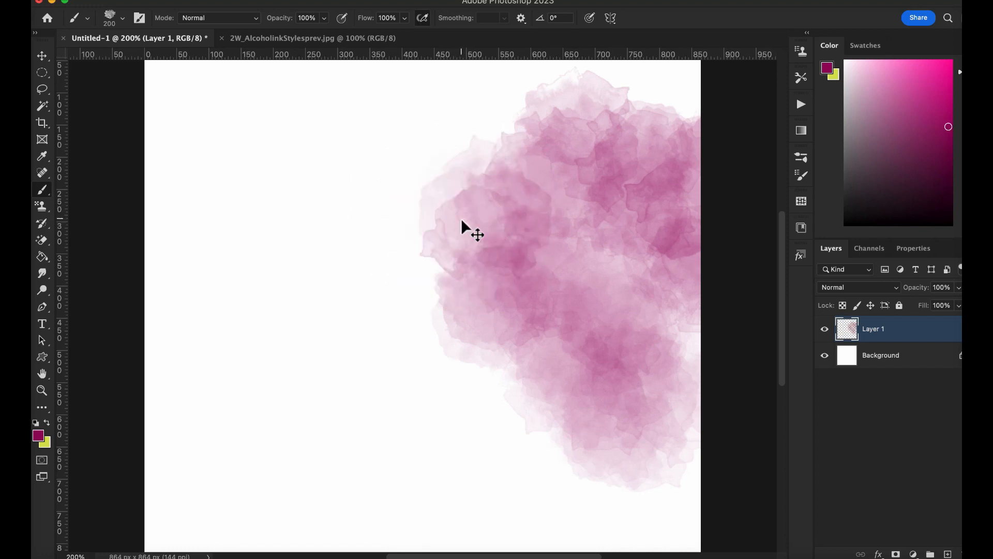
left_click(508, 194)
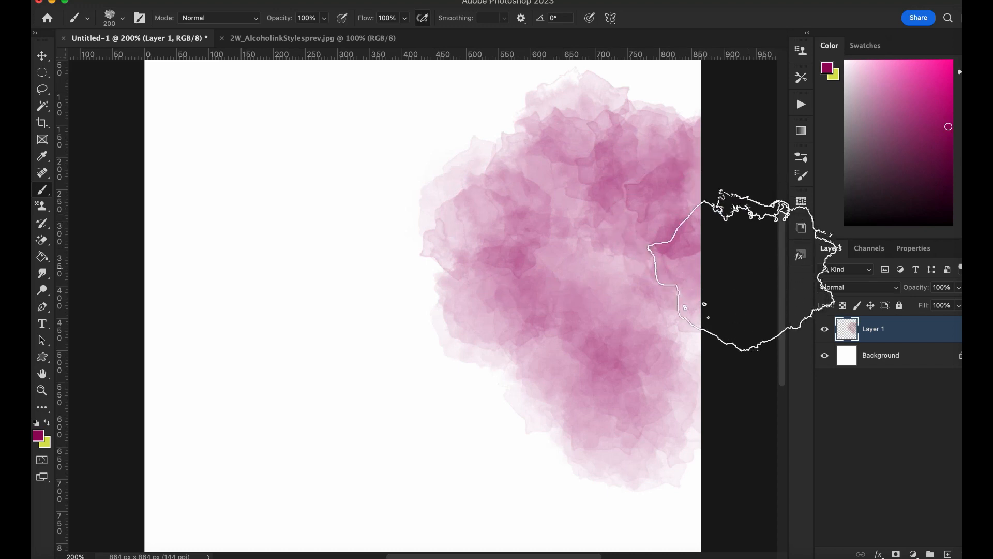
Step: Locate the 2W_alcoholink1 set inside the 2W group of the styles library
left_click(801, 255)
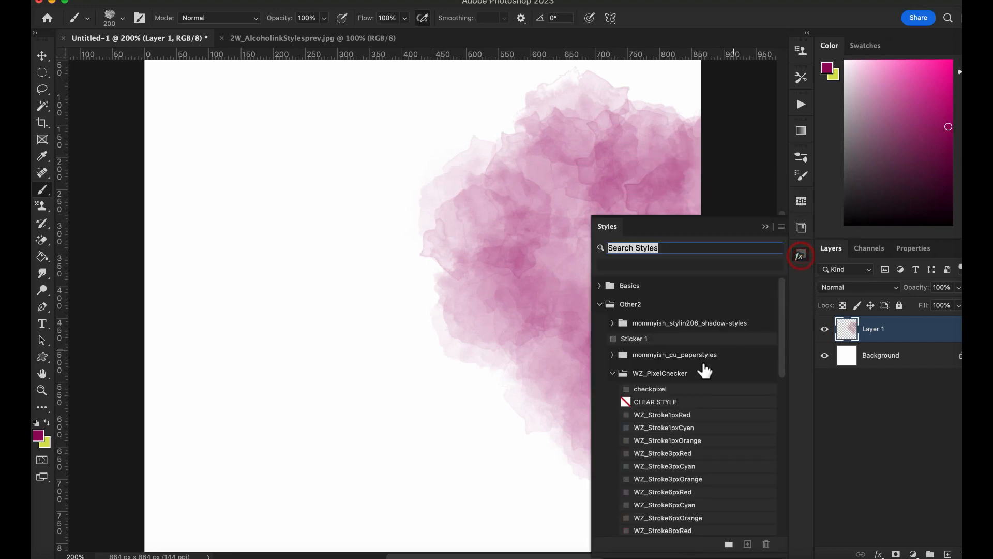
left_click(600, 304)
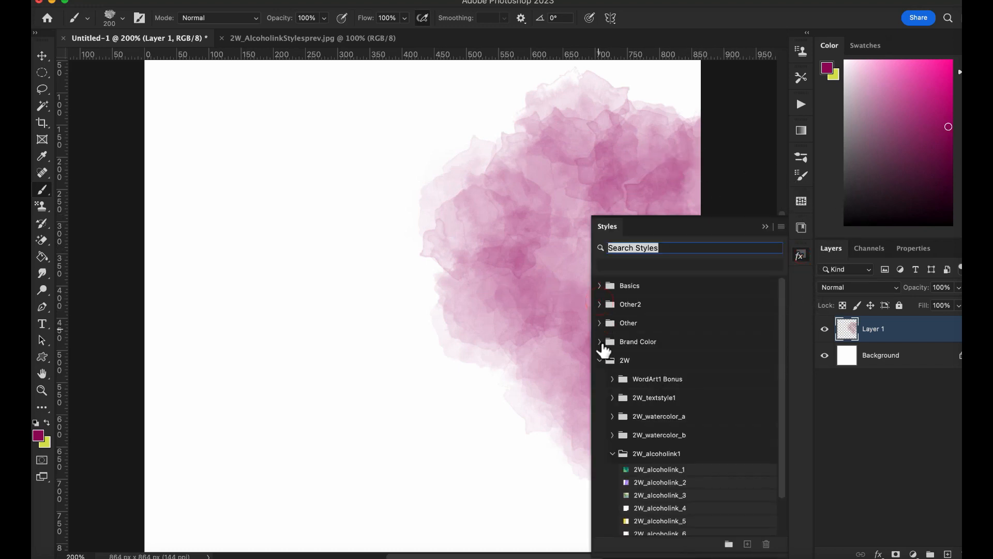
left_click_drag(780, 387, 778, 446)
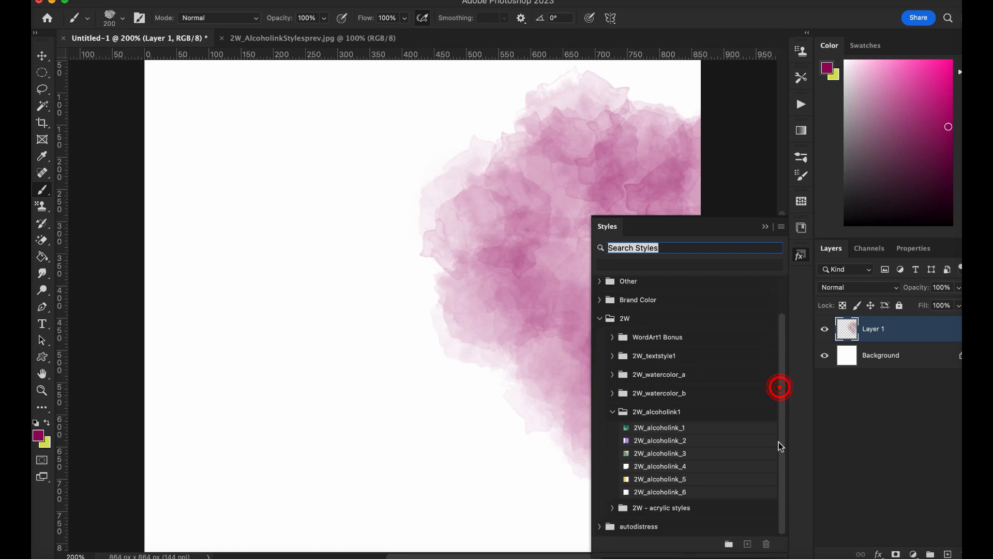
left_click(766, 227)
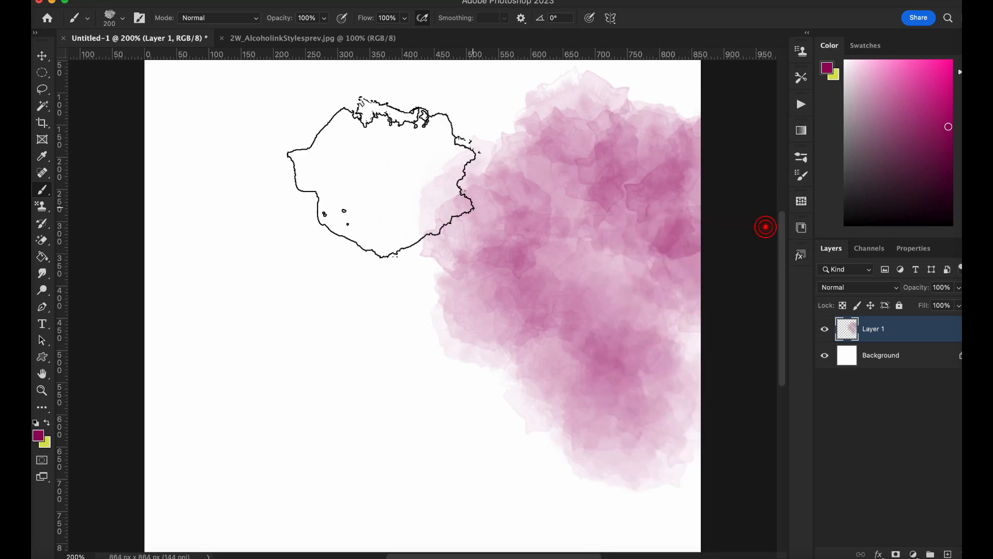
Step: Move the painted cloud to the left edge of the canvas and rotate it about 180°
left_click(42, 55)
left_click_drag(448, 209, 258, 231)
left_click_drag(525, 90, 328, 350)
left_click_drag(365, 305, 359, 305)
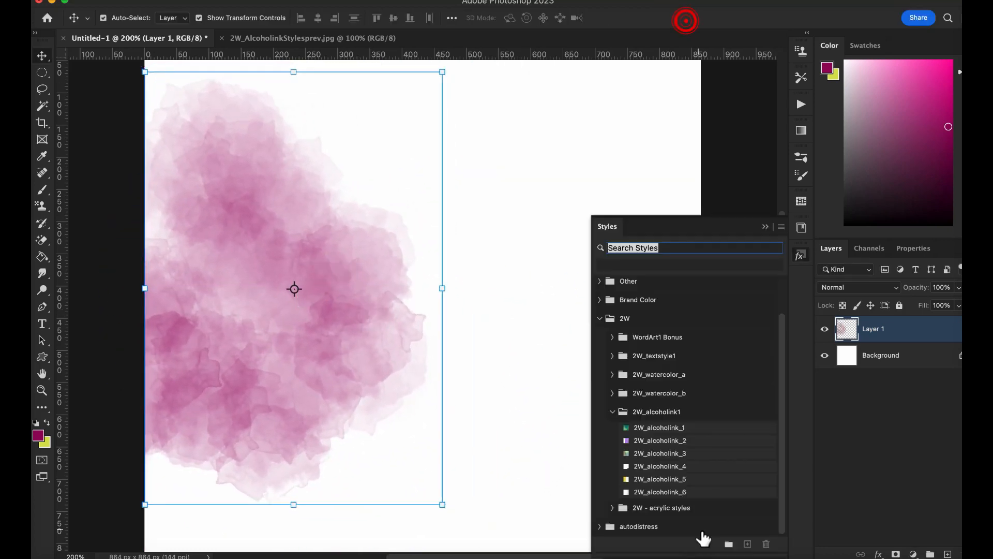
Step: Try the styles 2W_alcoholink_1 through 2W_alcoholink_6 one after another on Layer 1
left_click(664, 428)
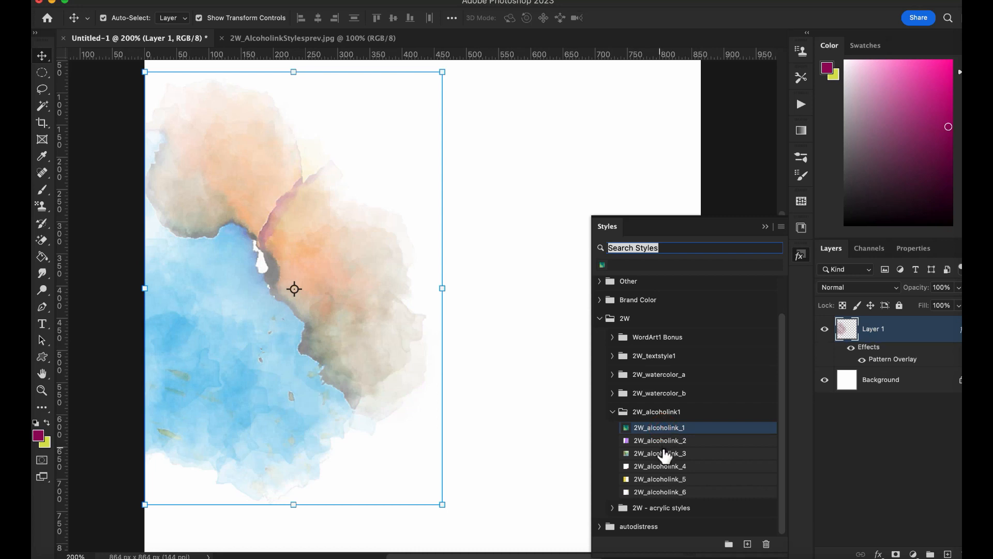
left_click(661, 441)
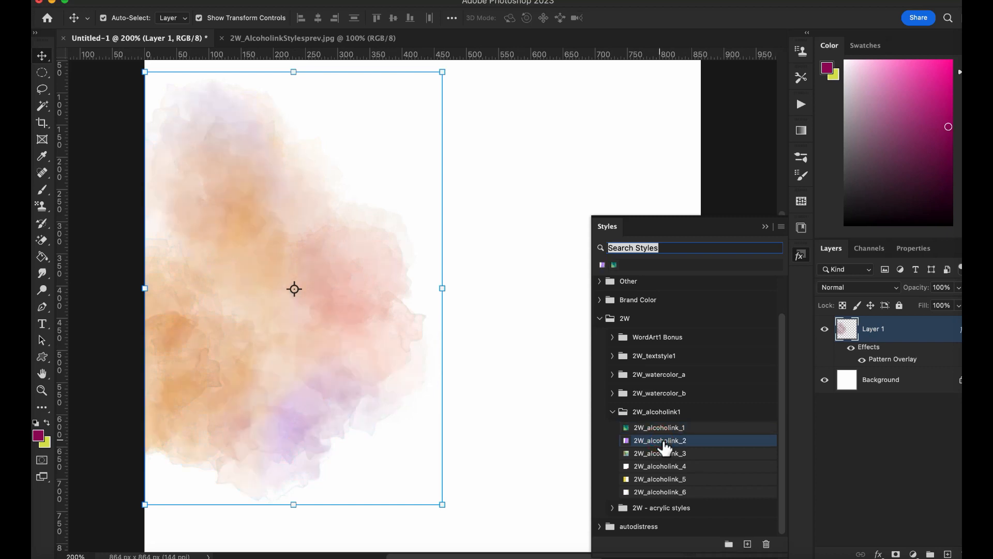
left_click(658, 453)
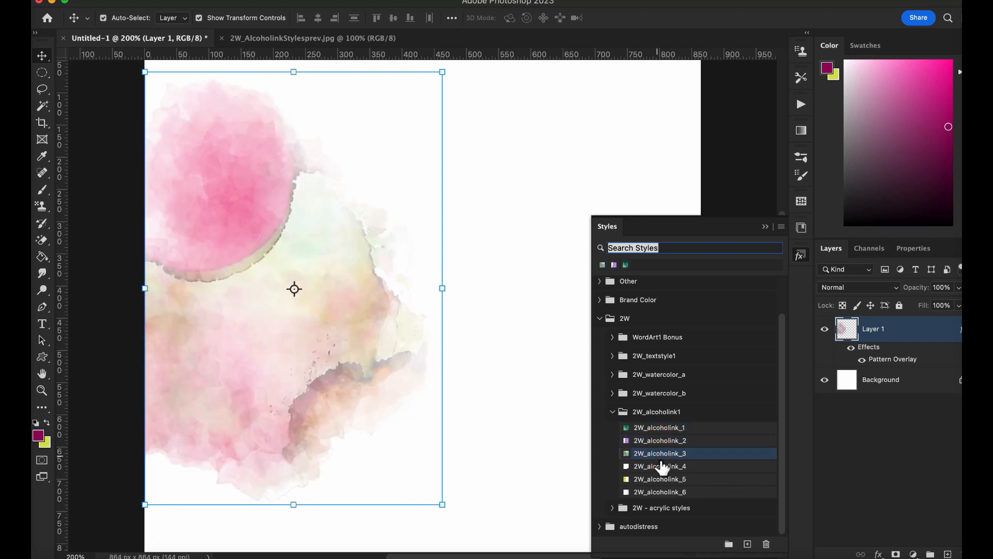
left_click(658, 466)
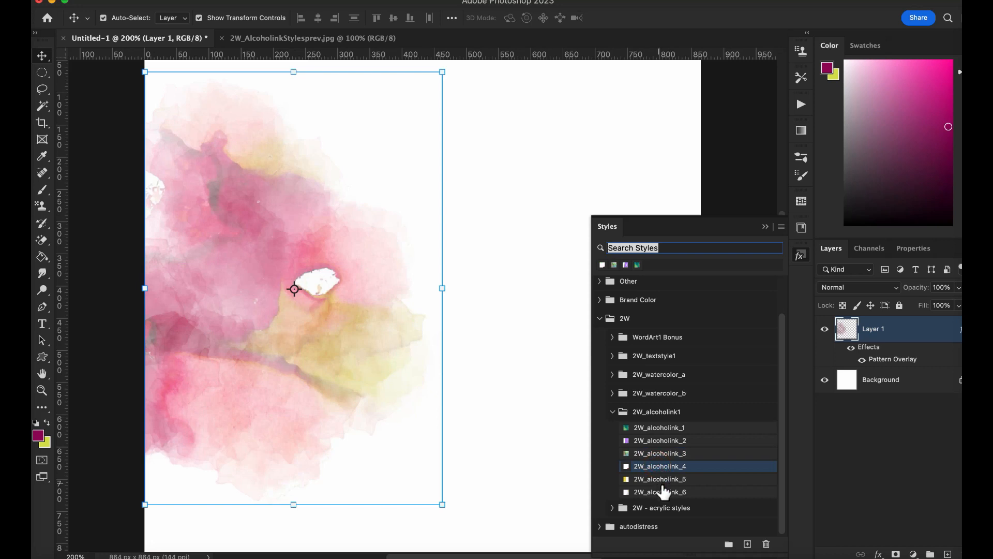
left_click(662, 480)
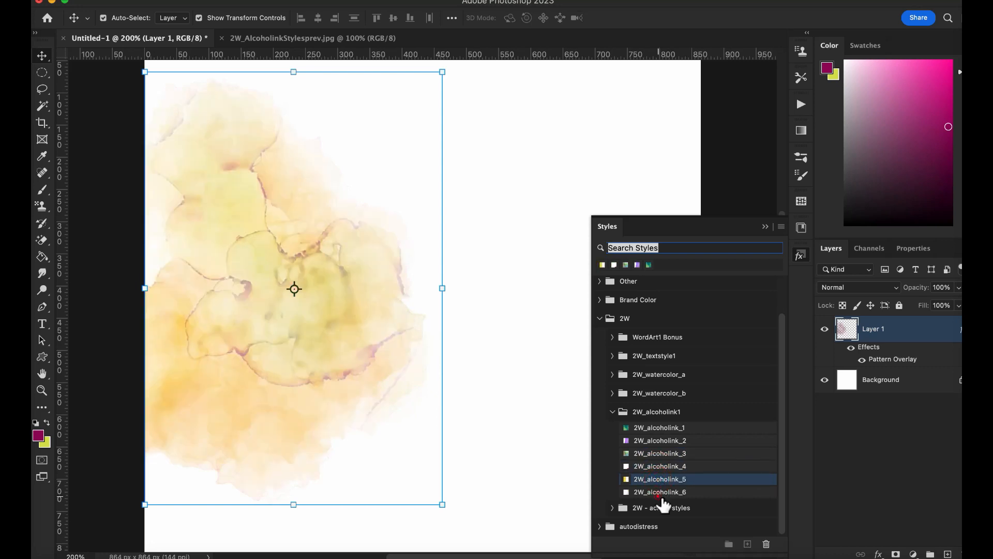
left_click(659, 494)
Step: Apply the 2W_alcoholink_2 style to the painted cloud on Layer 1
left_click(656, 441)
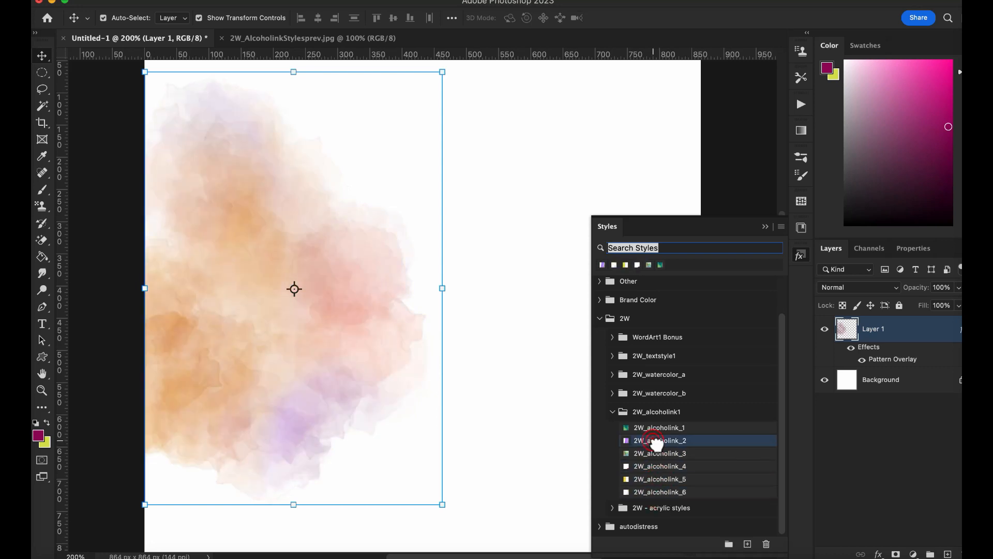
left_click(766, 227)
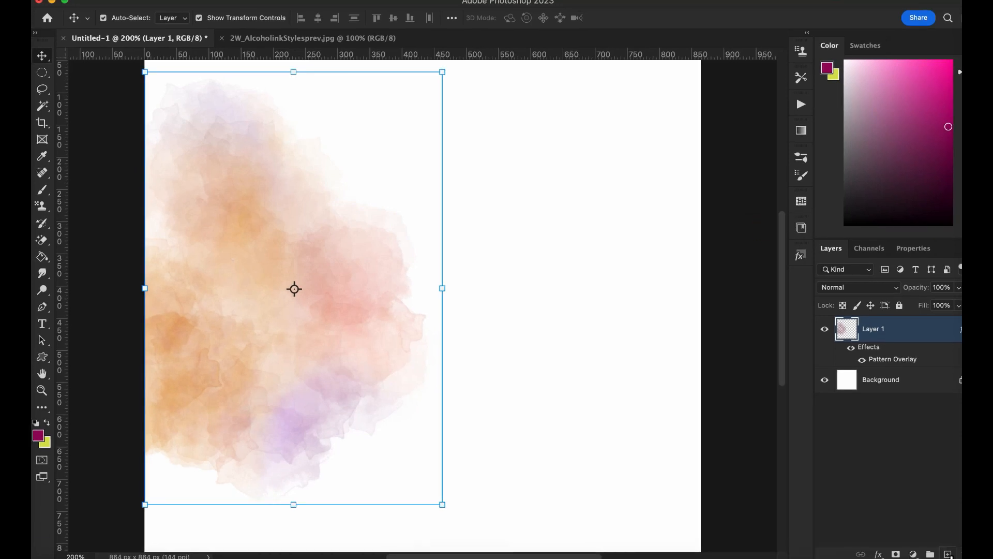
Step: Add a new layer above the cloud and choose the 4- 2W - dynamic pattern brush from the 2W- mixed media set
left_click(949, 553)
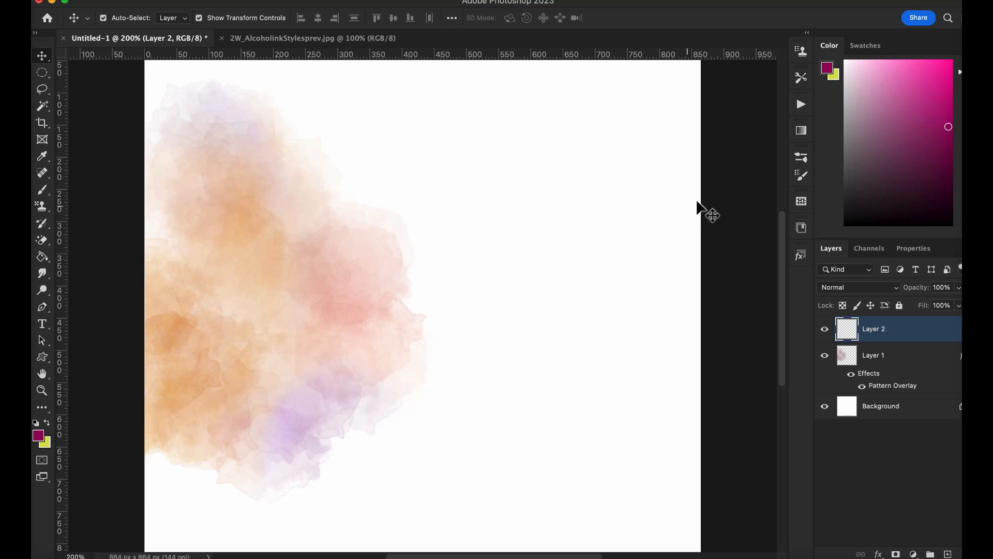
left_click(801, 157)
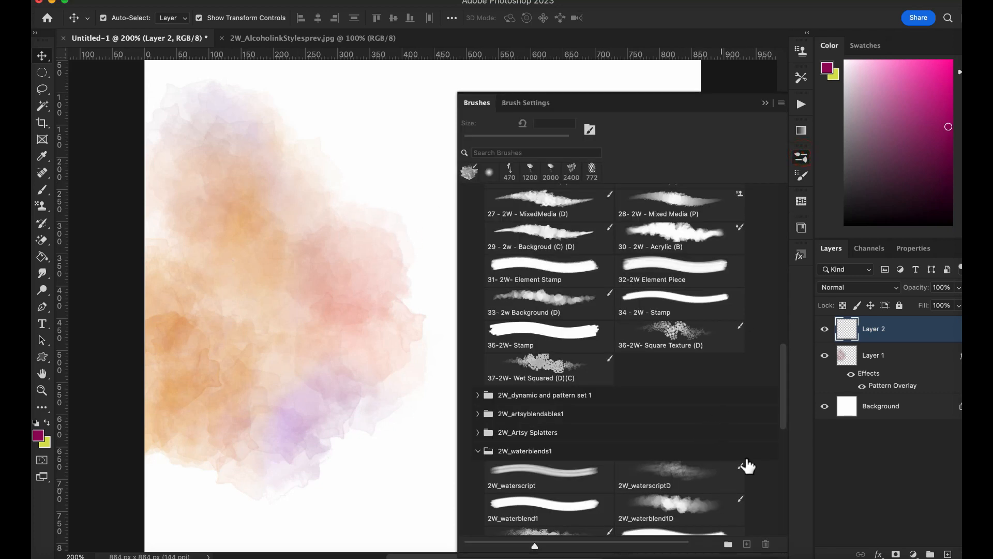
left_click_drag(783, 383, 797, 284)
scroll(720, 264, "up", 2)
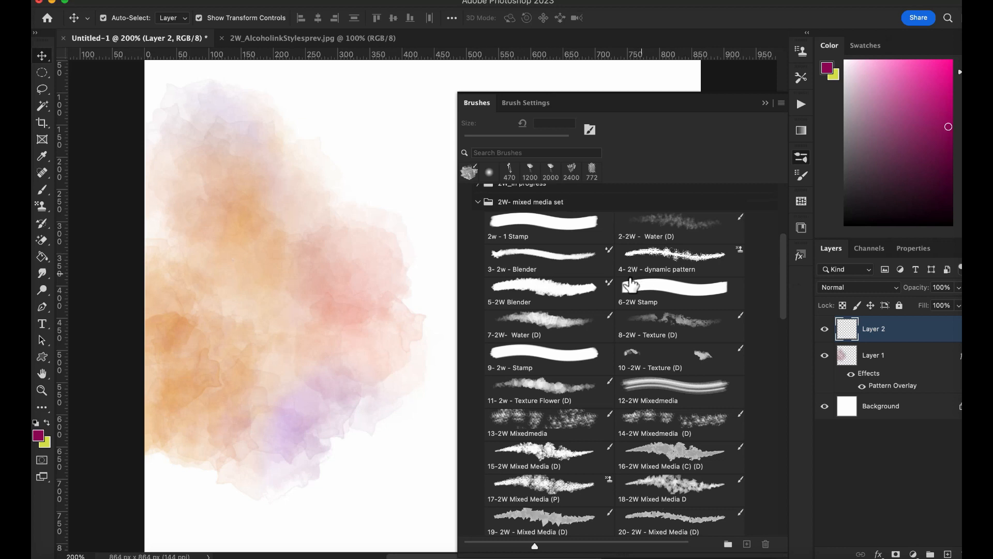
left_click(690, 264)
left_click(765, 104)
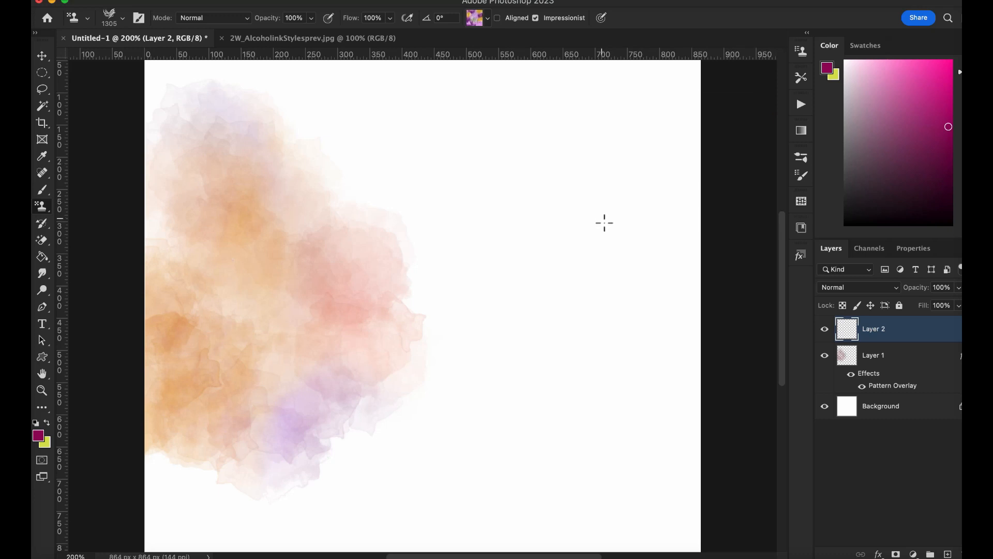
Step: Reduce the dynamic pattern brush size to 500 px
key("bracketleft")
key("bracketleft")
key("bracketleft")
key("bracketleft")
key("bracketleft")
key("bracketleft")
key("bracketleft")
Step: Set the brush's pattern to the first, blue one in the 2W_alcoholink1 pattern set
left_click(487, 19)
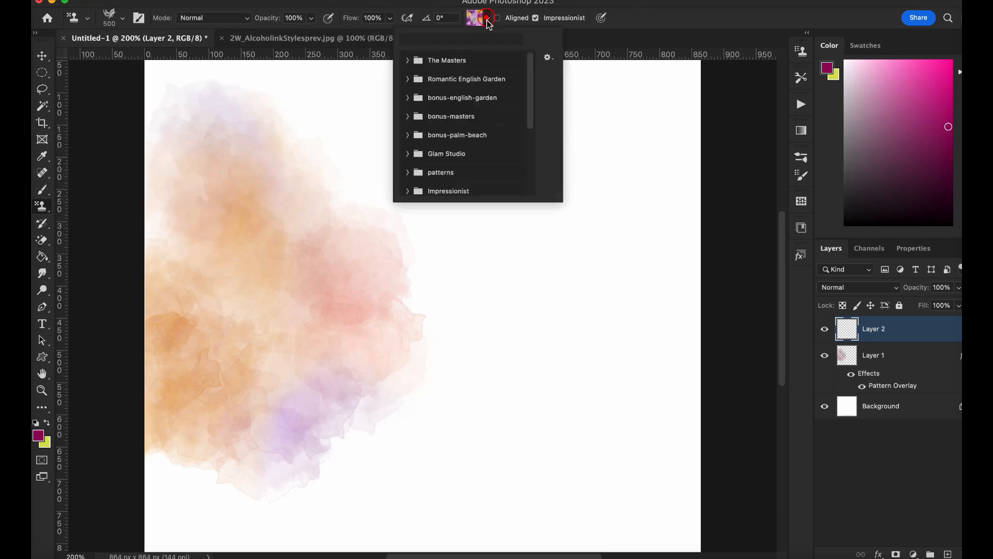
left_click_drag(529, 105, 533, 220)
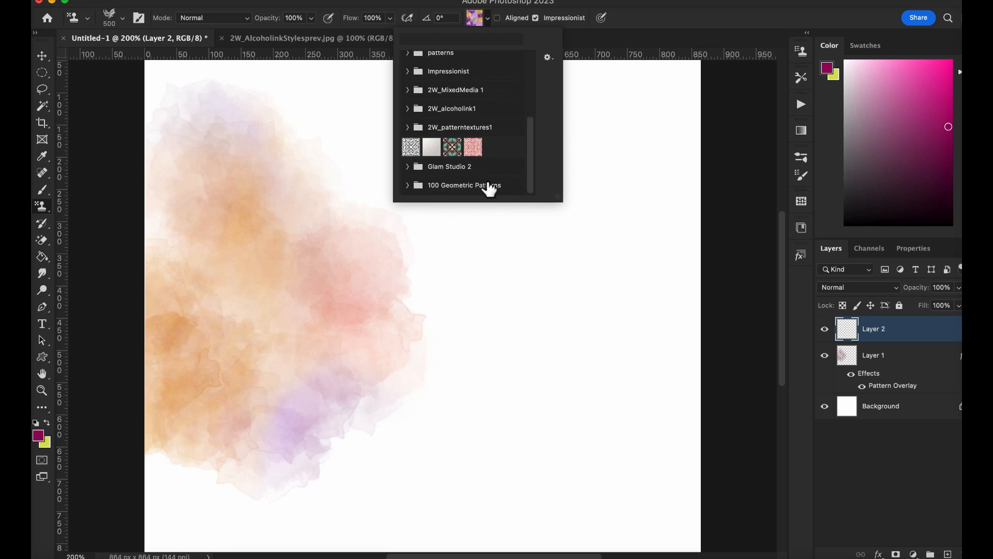
left_click(408, 107)
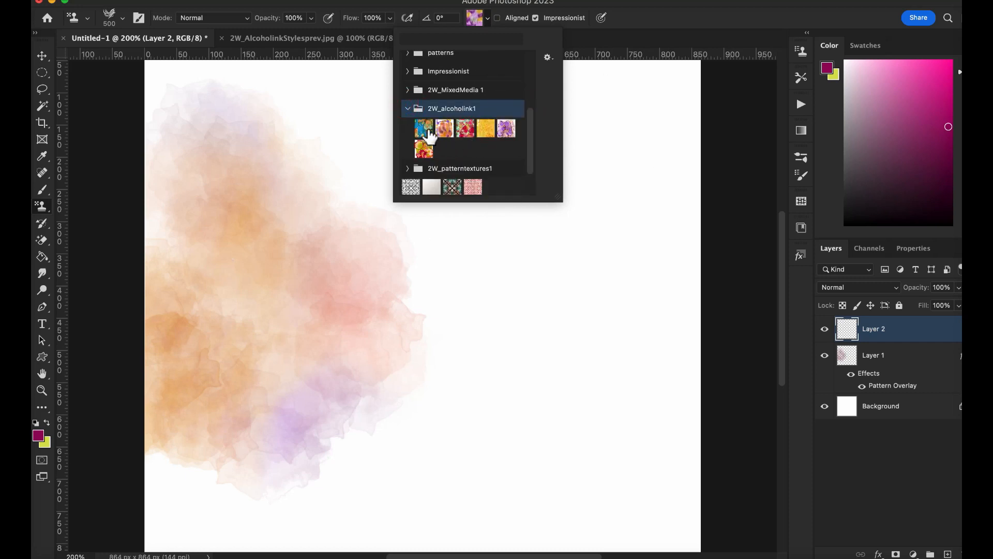
left_click(424, 129)
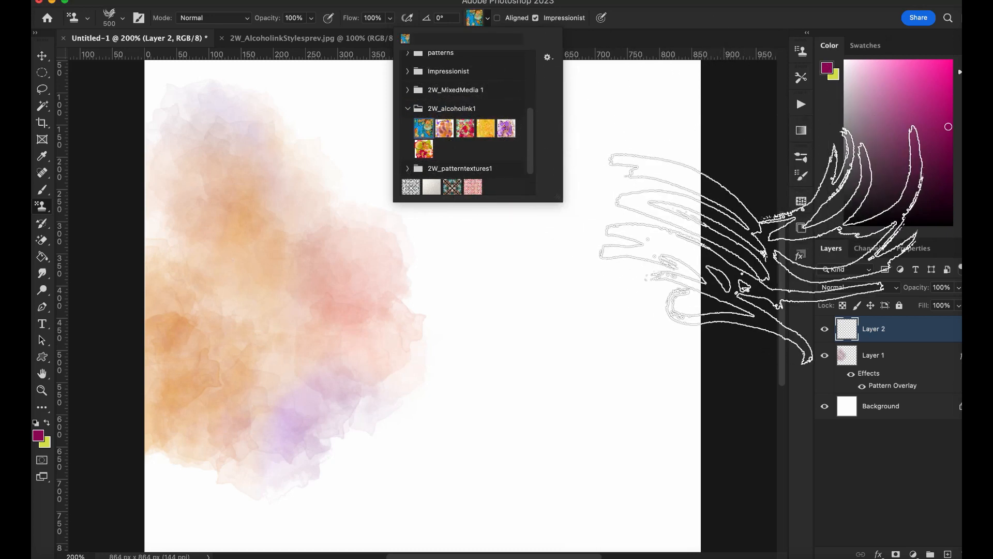
left_click(762, 256)
Step: Reduce the brush to 250 px and paint a patch of the blue pattern in the canvas's empty upper-right area on Layer 2
key("bracketleft")
key("bracketleft")
key("bracketleft")
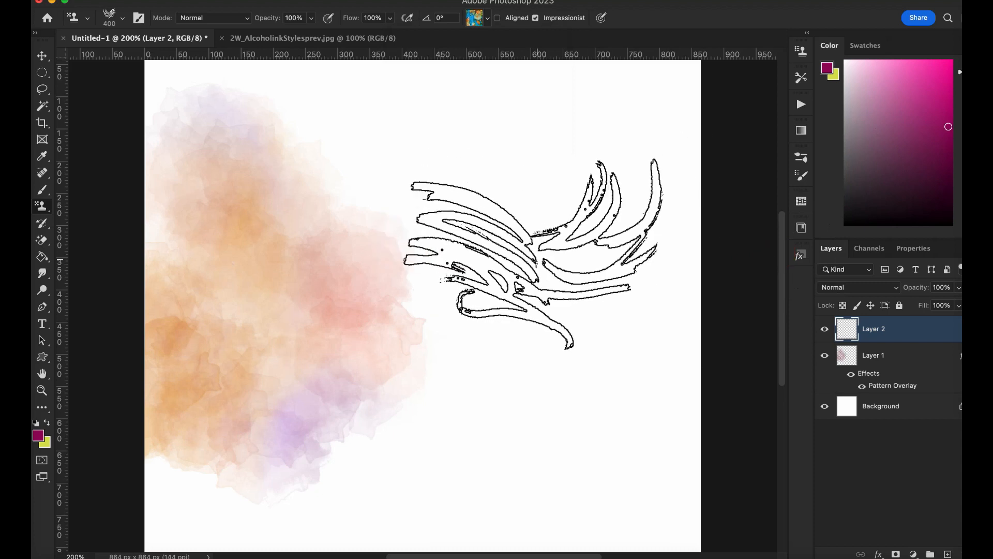
mouse_move(593, 255)
left_mouse_down()
mouse_move(540, 279)
mouse_move(503, 252)
mouse_move(550, 218)
mouse_move(628, 229)
mouse_move(616, 295)
mouse_move(512, 235)
mouse_move(652, 233)
mouse_move(605, 145)
mouse_move(595, 240)
mouse_move(626, 247)
mouse_move(649, 294)
mouse_move(671, 238)
mouse_move(633, 204)
mouse_move(693, 196)
left_mouse_up()
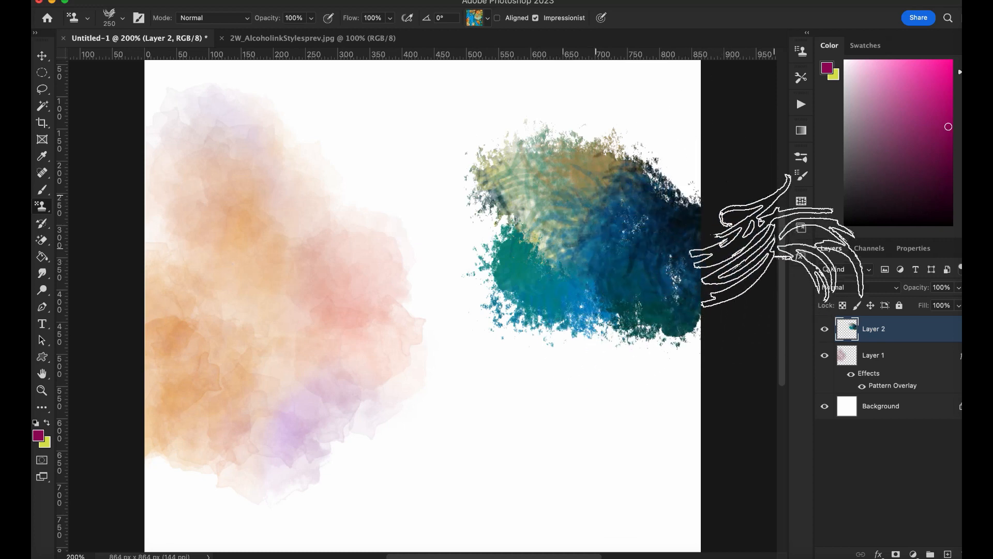
Step: Choose the 17-2W Mixed Media (P) brush and set its pattern to the third, red one in the 2W_alcoholink1 set
left_click(800, 159)
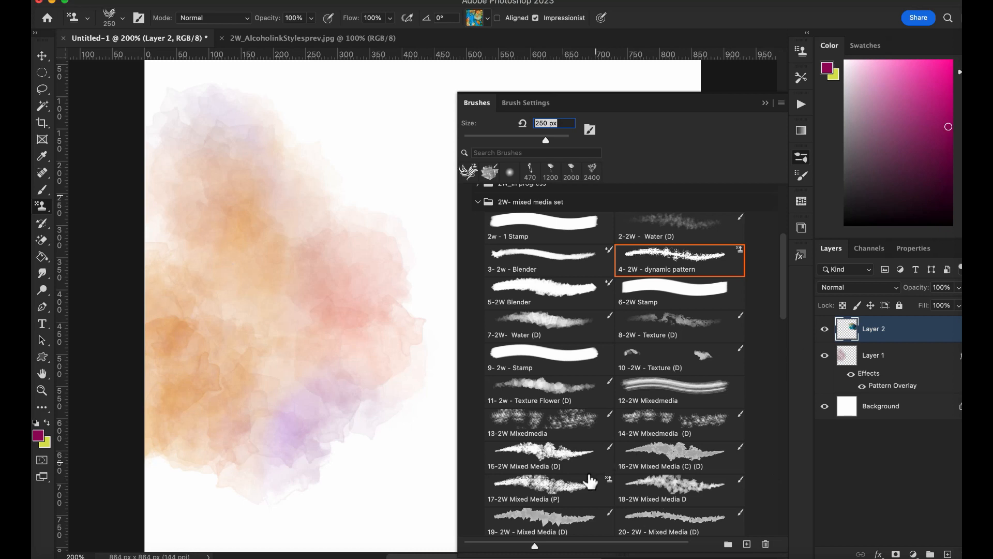
left_click(550, 485)
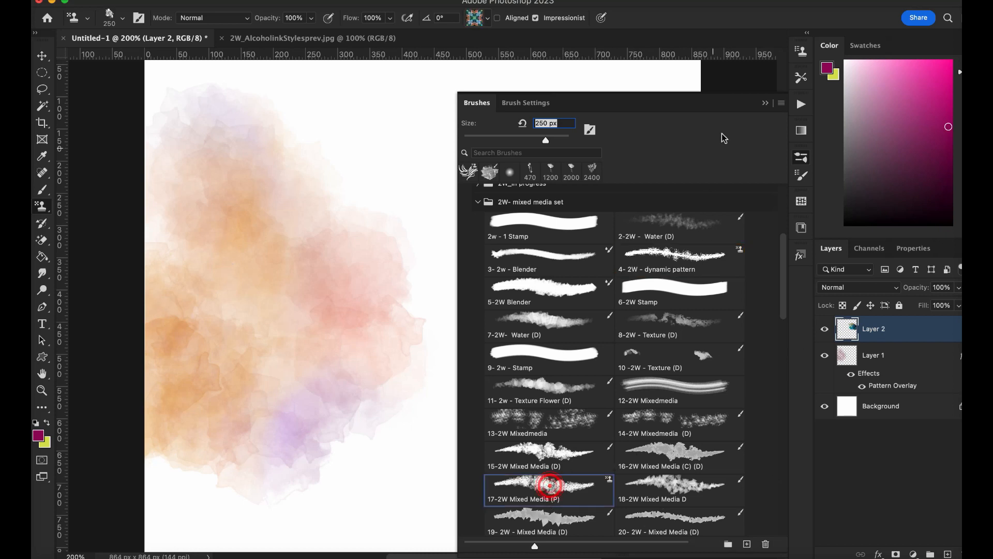
left_click(765, 104)
left_click(488, 19)
left_click(488, 19)
left_click(488, 19)
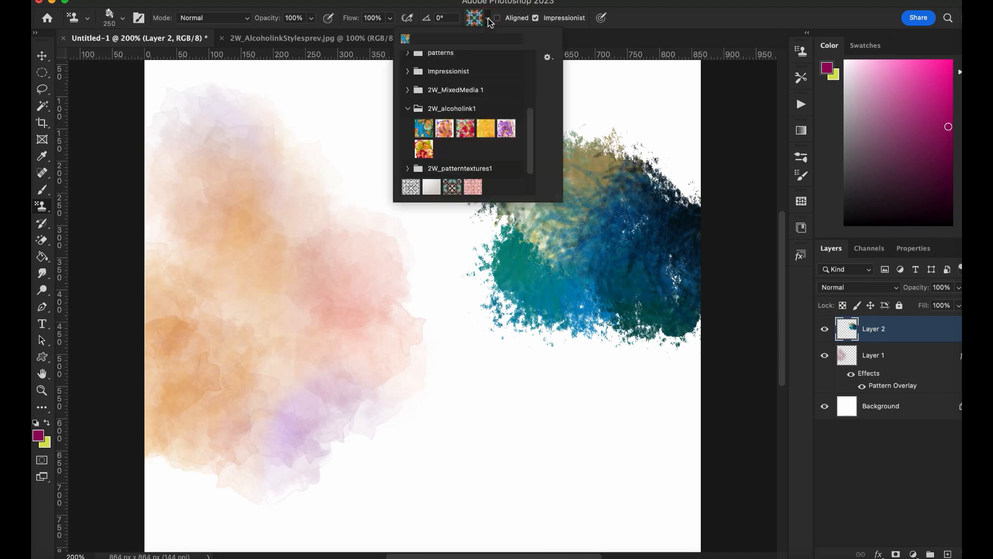
left_click(465, 129)
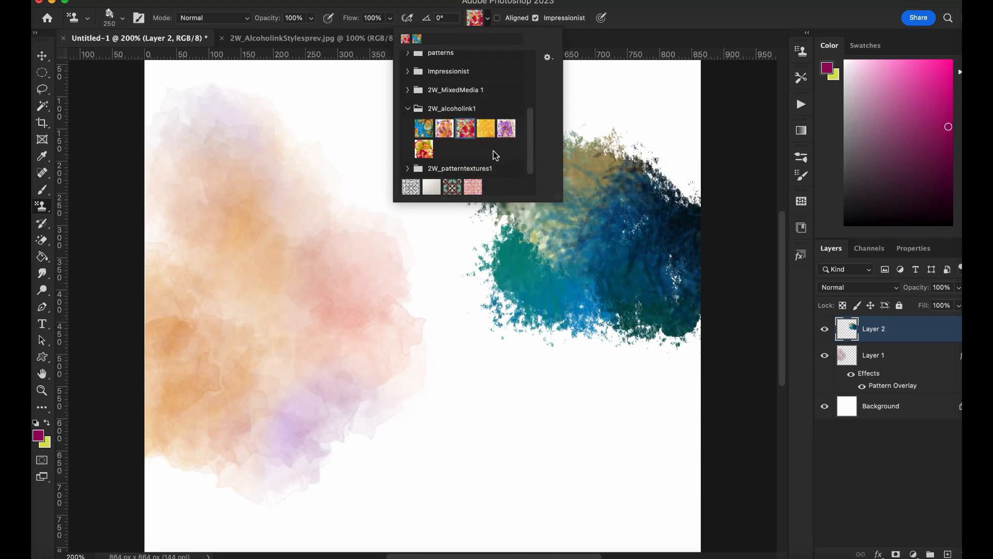
Step: Paint the red pattern around and partly over the blue patch on Layer 2, extending to the canvas's lower-right corner
left_click(488, 355)
mouse_move(488, 354)
left_mouse_down()
mouse_move(499, 333)
mouse_move(443, 243)
mouse_move(440, 341)
mouse_move(466, 362)
mouse_move(554, 332)
mouse_move(610, 388)
mouse_move(665, 414)
mouse_move(621, 352)
mouse_move(637, 310)
mouse_move(651, 414)
mouse_move(600, 502)
left_mouse_up()
mouse_move(647, 456)
left_mouse_down()
mouse_move(673, 497)
mouse_move(751, 403)
left_mouse_up()
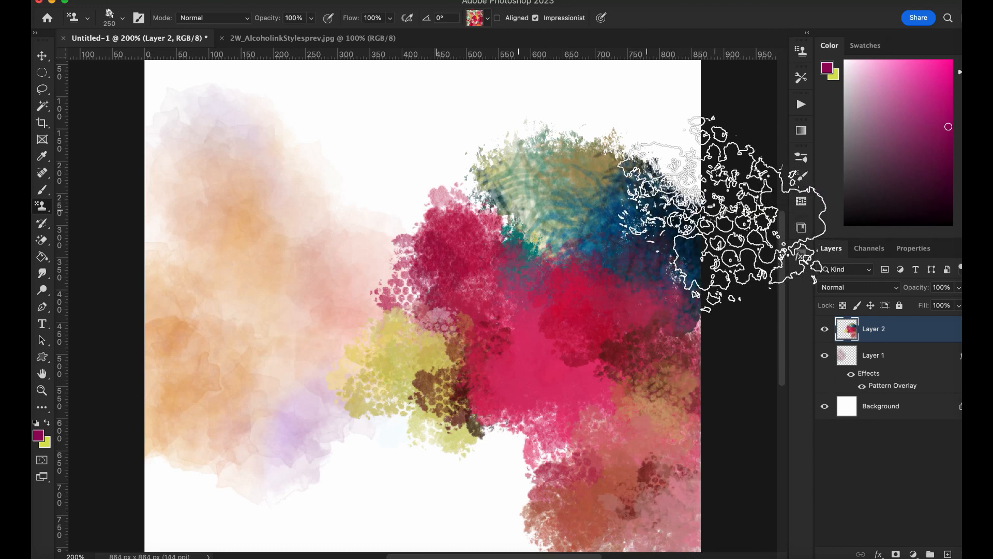
mouse_move(547, 259)
left_mouse_down()
mouse_move(443, 210)
mouse_move(444, 244)
mouse_move(477, 233)
mouse_move(554, 161)
mouse_move(643, 115)
mouse_move(665, 133)
left_mouse_up()
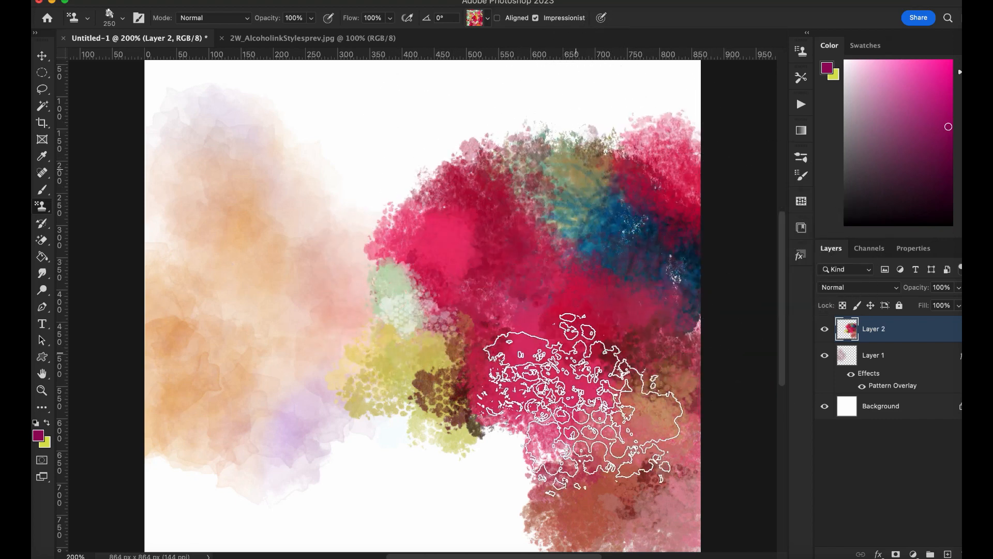
Step: Choose the 5-2W Blender brush, reduce it to 100 px and blend the blue, red and yellow-green areas on Layer 2
left_click(802, 158)
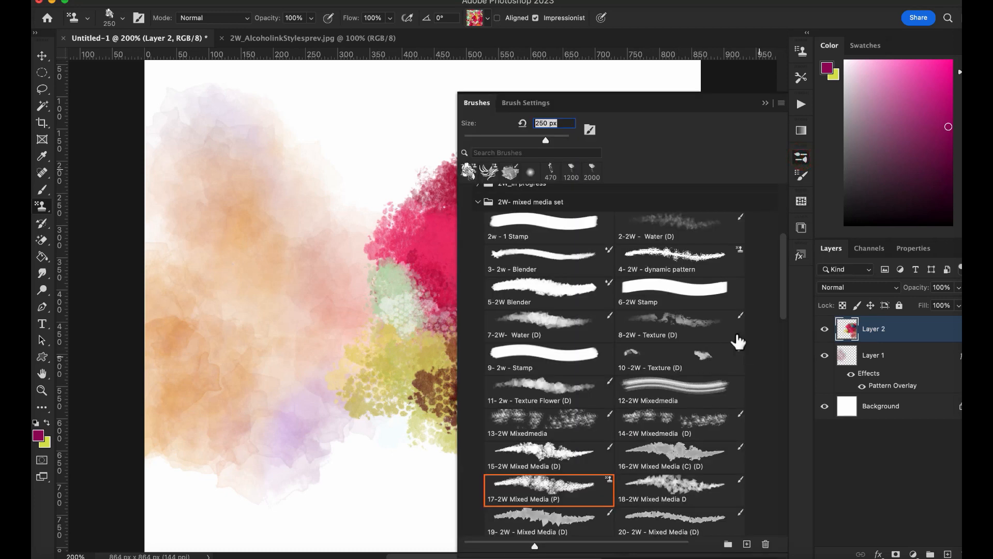
left_click(582, 292)
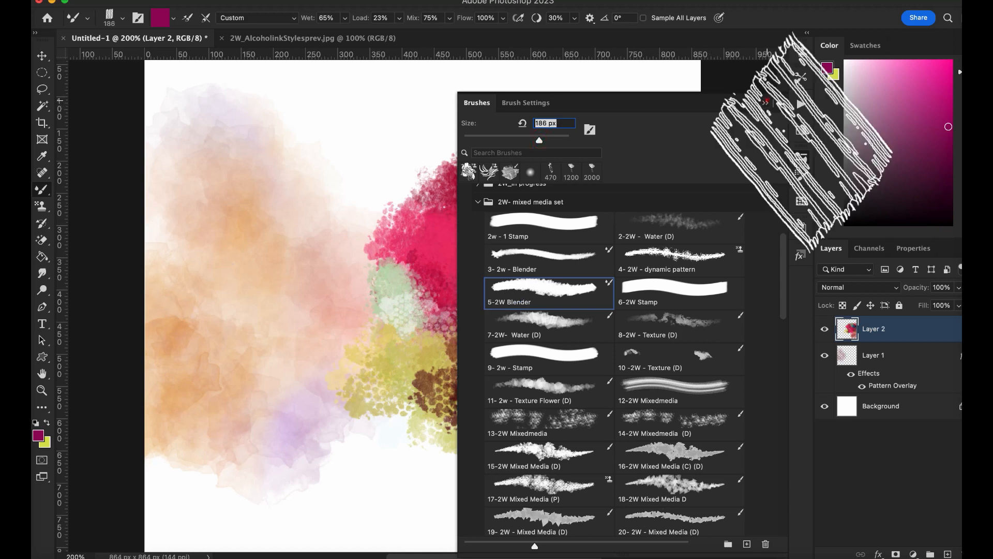
left_click(770, 104)
key("bracketleft")
key("bracketleft")
key("bracketleft")
mouse_move(547, 217)
left_mouse_down()
mouse_move(530, 165)
mouse_move(596, 230)
mouse_move(603, 252)
mouse_move(656, 268)
mouse_move(695, 318)
mouse_move(613, 315)
mouse_move(580, 274)
mouse_move(652, 308)
mouse_move(485, 384)
mouse_move(414, 299)
mouse_move(468, 369)
mouse_move(453, 407)
mouse_move(531, 432)
left_mouse_up()
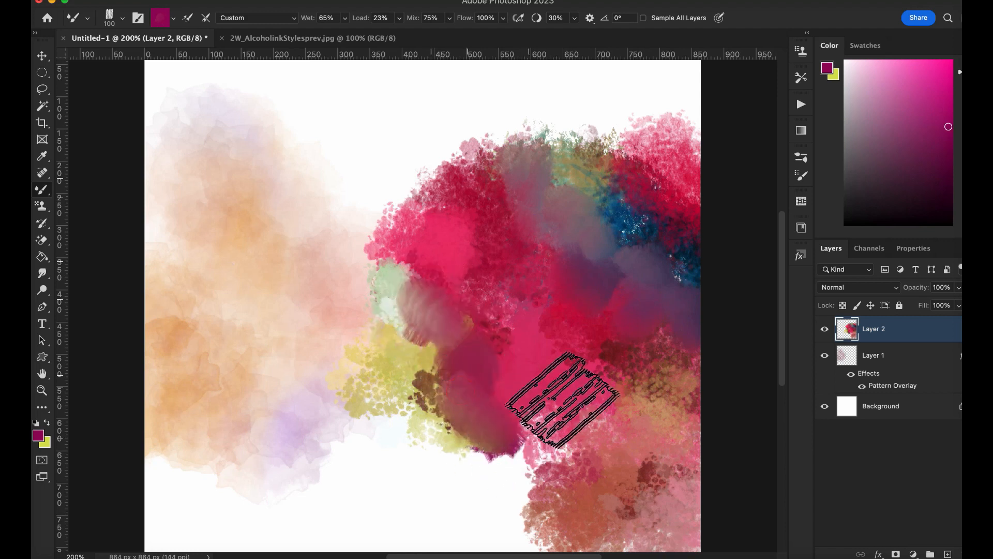
Step: Add a new layer above Layer 2 and choose the 7-2W- Water (D) brush from the 2W- mixed media set
left_click(947, 554)
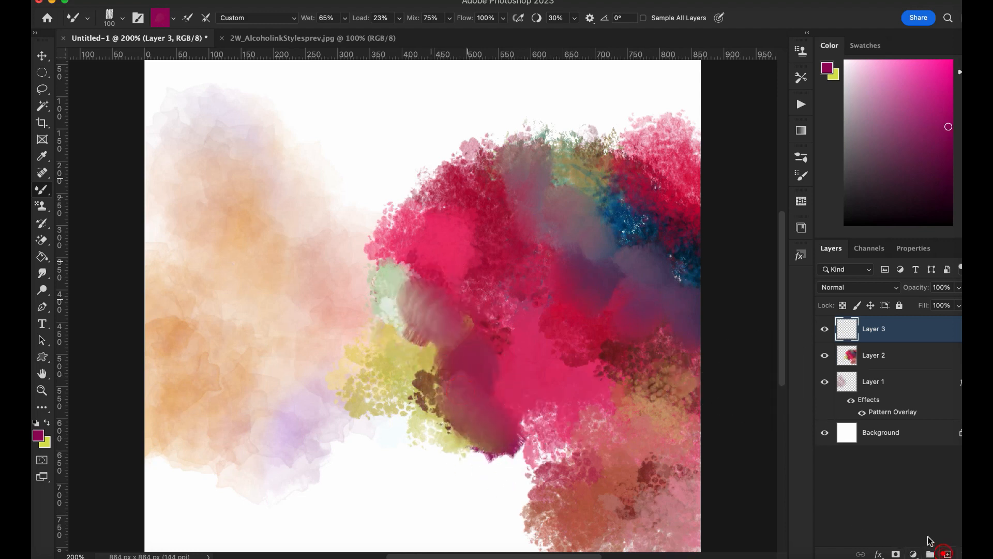
left_click(801, 157)
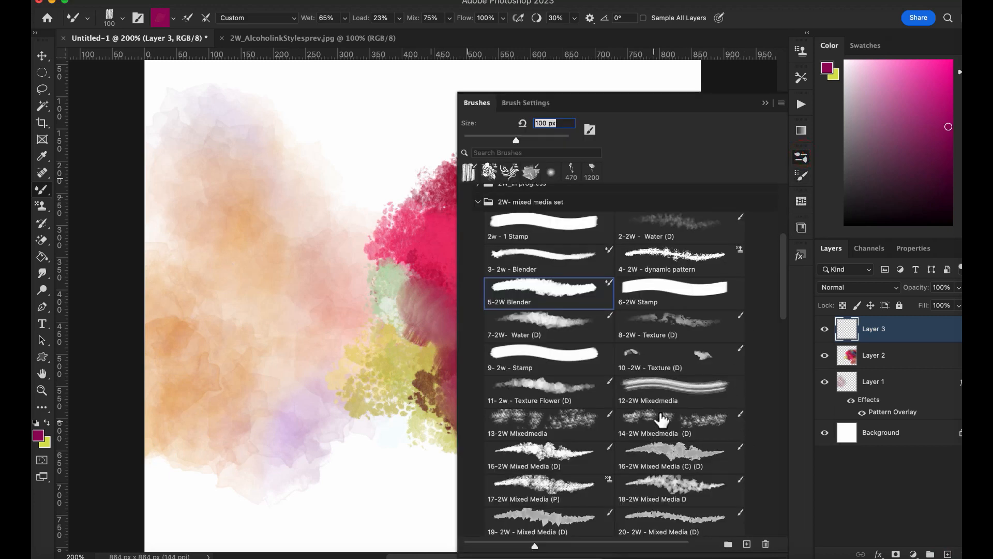
left_click_drag(784, 297, 782, 310)
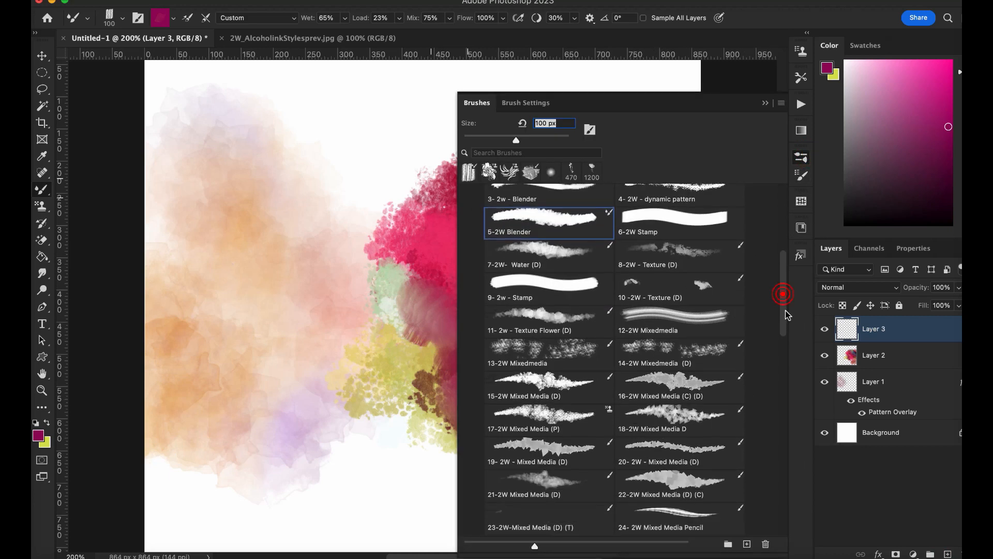
left_click(587, 244)
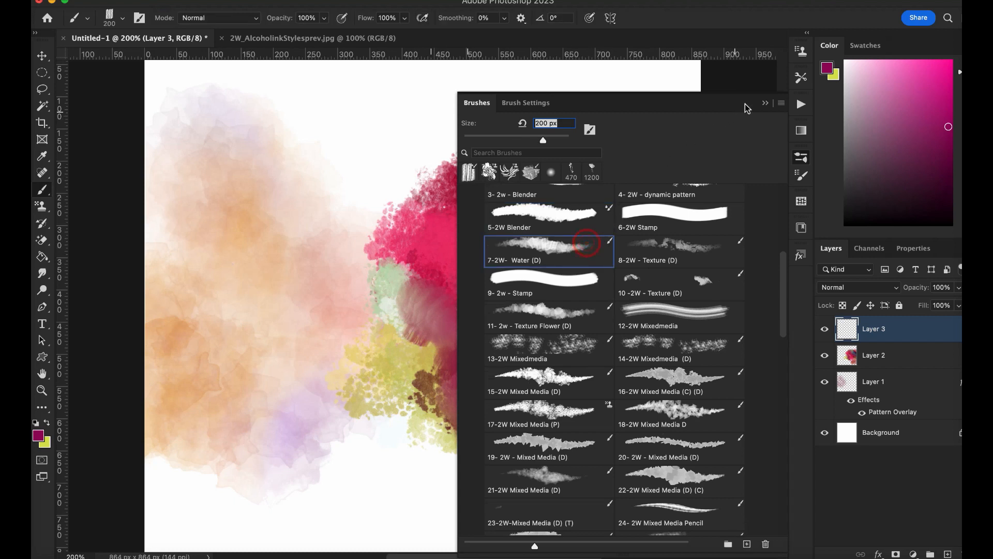
left_click(766, 105)
Step: Reduce the brush to 150 px and paint broad magenta strokes on Layer 3 arching over the red and blue patch
key("bracketleft")
key("bracketleft")
mouse_move(574, 222)
left_mouse_down()
mouse_move(552, 119)
mouse_move(564, 82)
mouse_move(622, 81)
mouse_move(627, 113)
mouse_move(595, 143)
mouse_move(584, 174)
mouse_move(637, 173)
mouse_move(665, 113)
mouse_move(698, 74)
mouse_move(587, 127)
mouse_move(518, 127)
mouse_move(512, 61)
mouse_move(371, 249)
mouse_move(369, 317)
mouse_move(338, 309)
mouse_move(372, 142)
mouse_move(356, 110)
mouse_move(455, 88)
left_mouse_up()
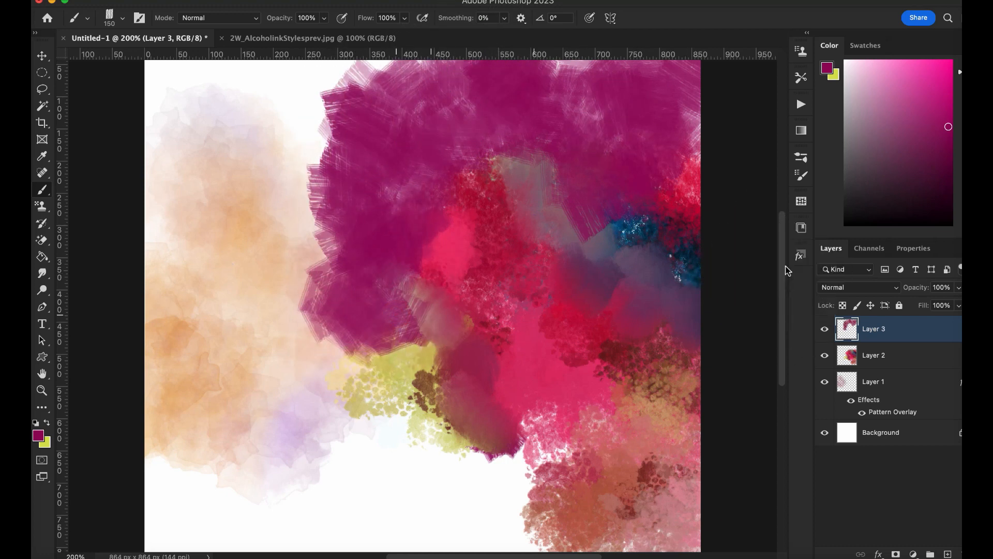
Step: Apply the 2W_alcoholink_4 layer style to Layer 3 and paint more styled strokes across the lower middle of the canvas
scroll(781, 235, "up", 3)
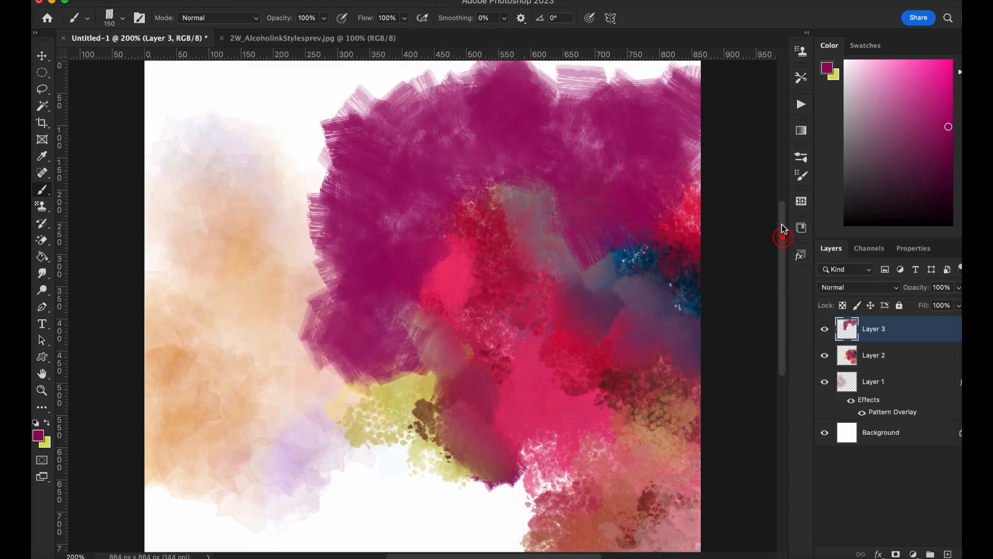
left_click(800, 255)
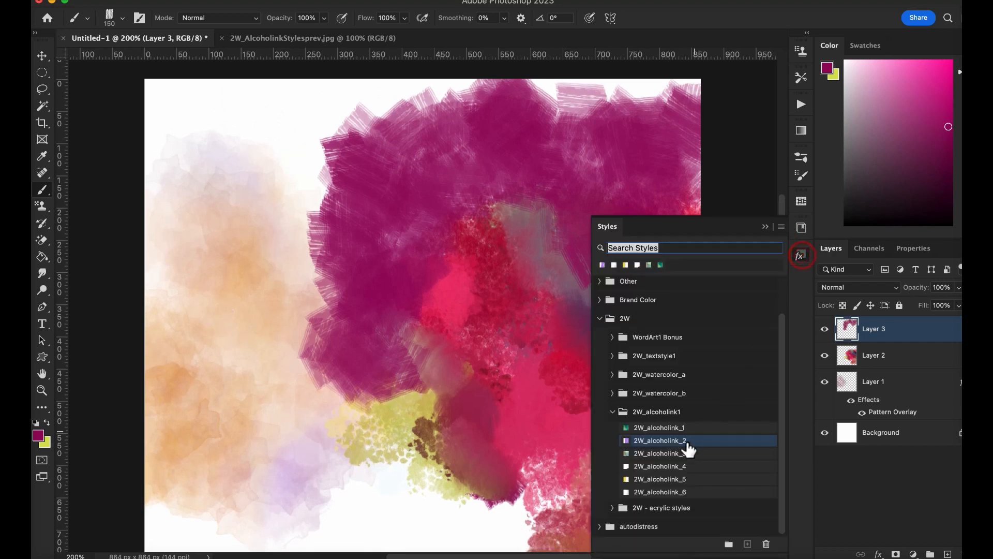
left_click(656, 441)
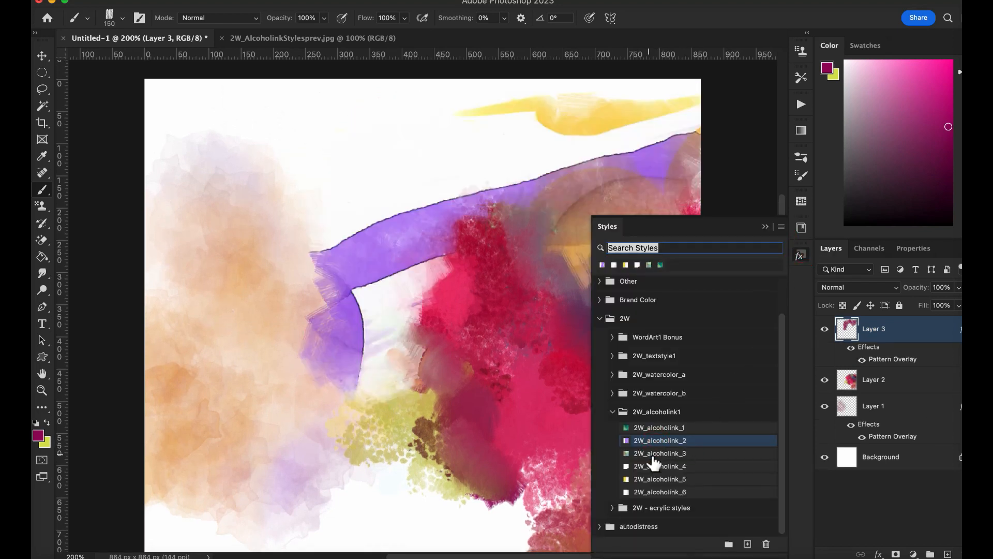
left_click(656, 467)
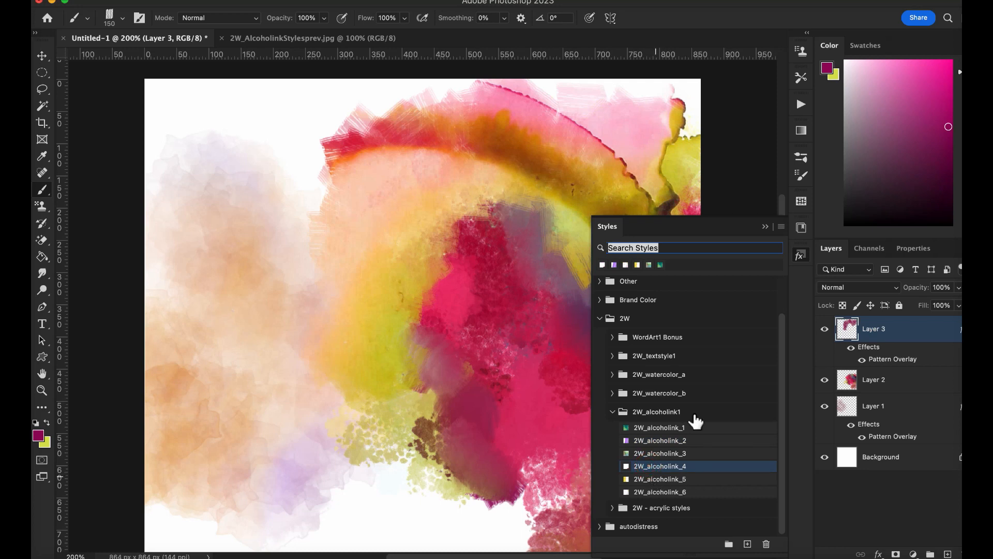
left_click(765, 227)
mouse_move(518, 521)
left_mouse_down()
mouse_move(536, 509)
mouse_move(479, 550)
mouse_move(421, 477)
mouse_move(366, 471)
mouse_move(399, 520)
mouse_move(472, 511)
left_mouse_up()
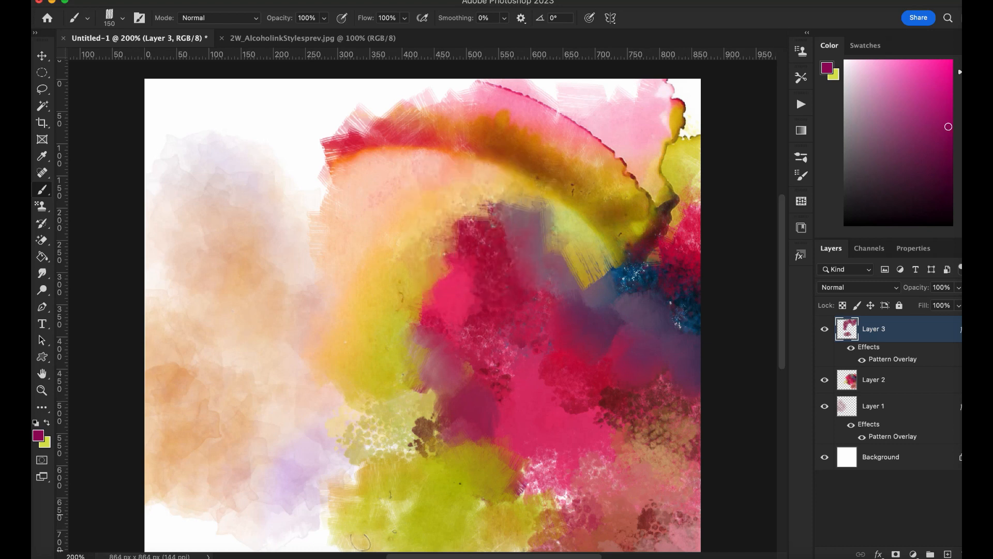
Step: Rasterize the layer style of Layer 3
right_click(905, 331)
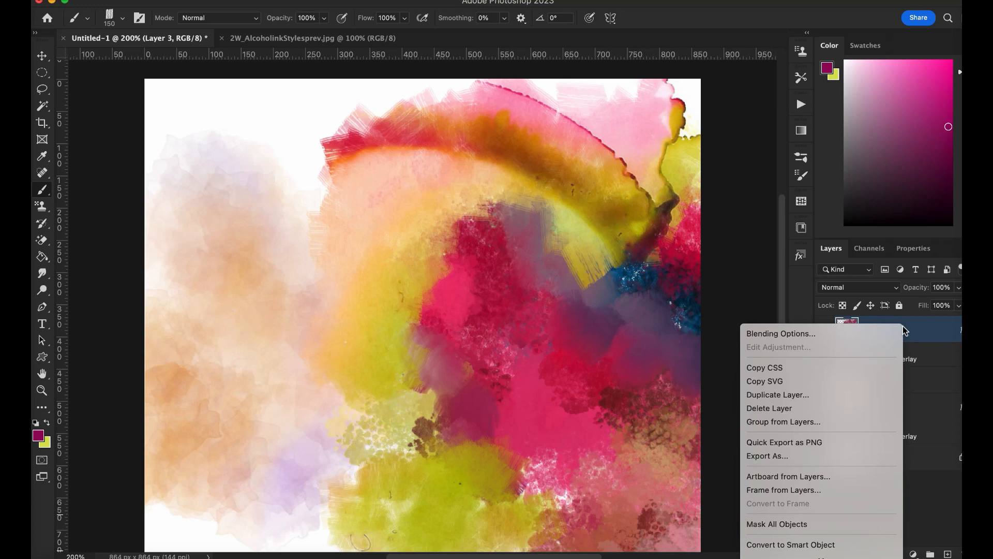
mouse_move(832, 555)
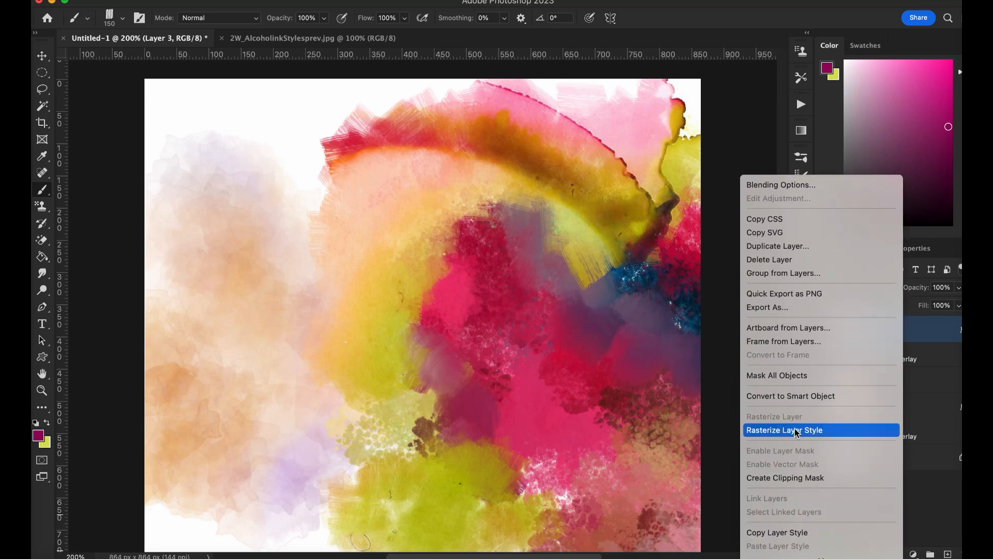
left_click(797, 433)
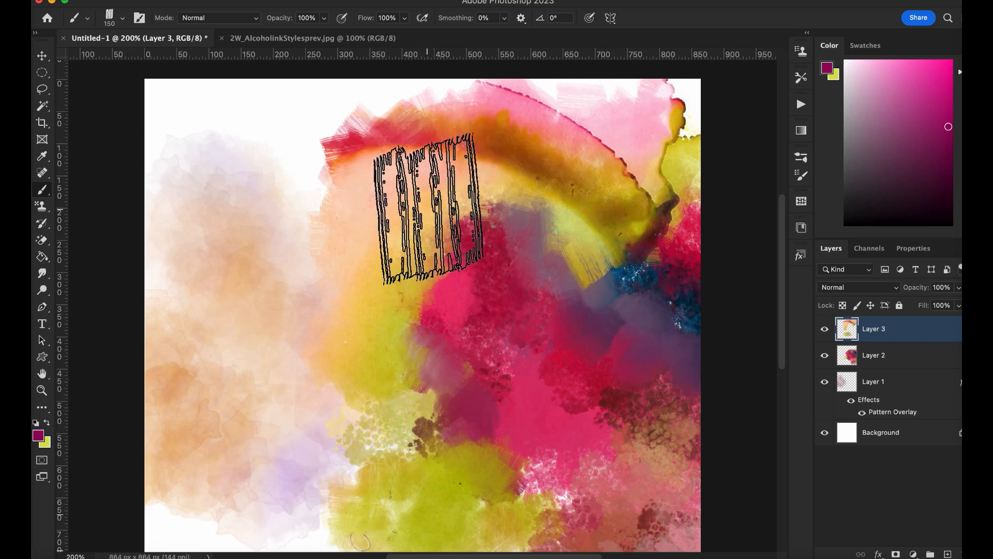
Step: Toggle the visibility of Layer 3 and Layer 2 to examine what each one contributes to the painting
left_click(826, 331)
left_click(826, 332)
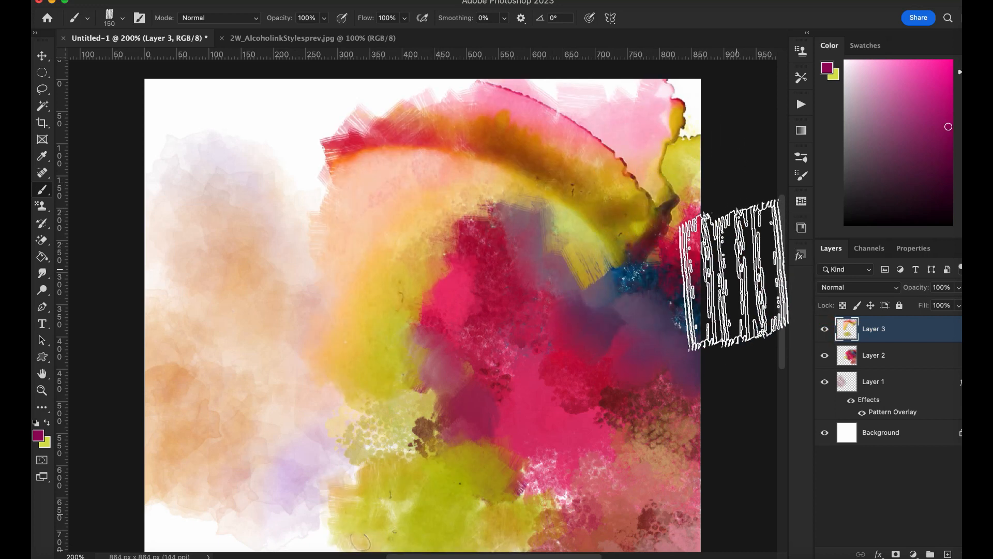
left_click(825, 355)
left_click(825, 355)
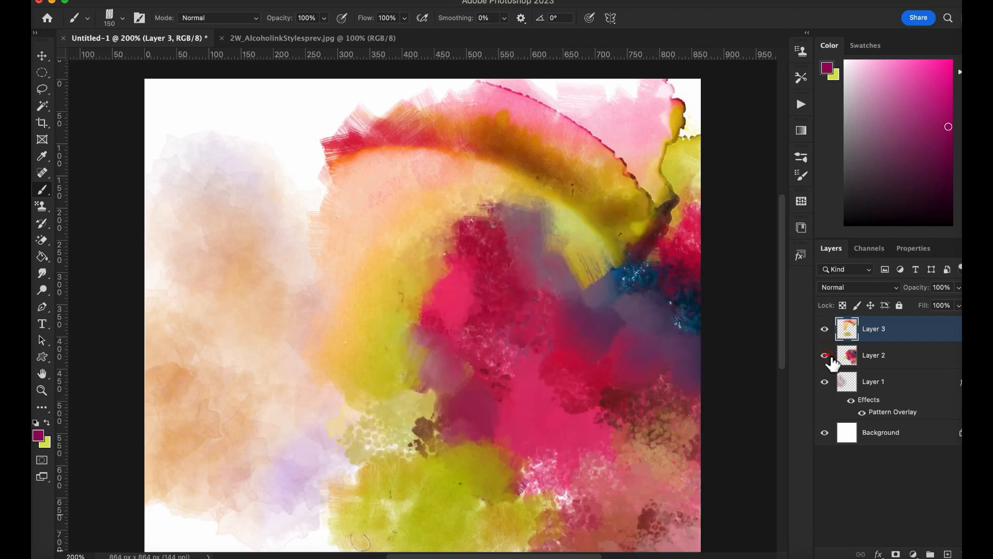
Step: Set Layer 3's blend mode to Multiply and make Layer 2 the active layer
left_click(873, 292)
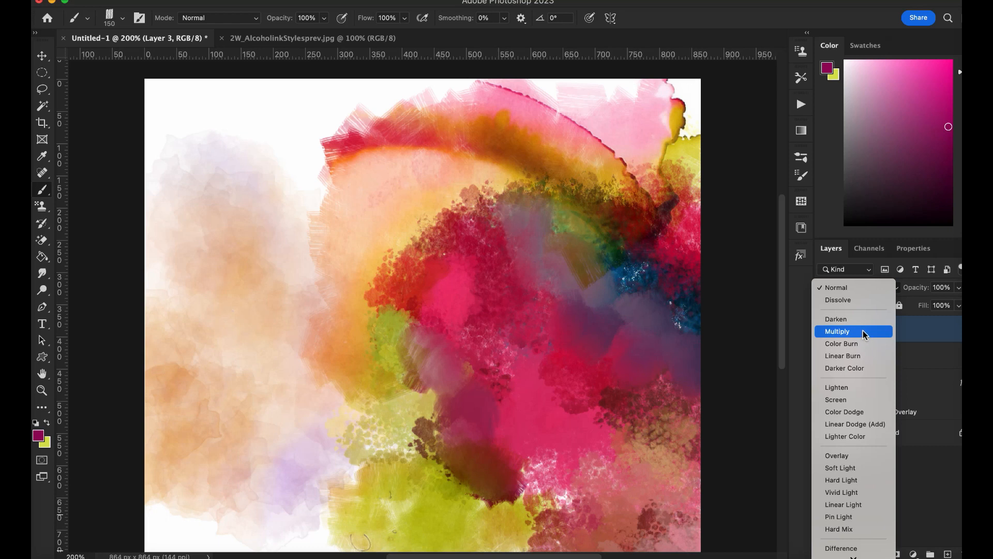
left_click(864, 334)
left_click(874, 360)
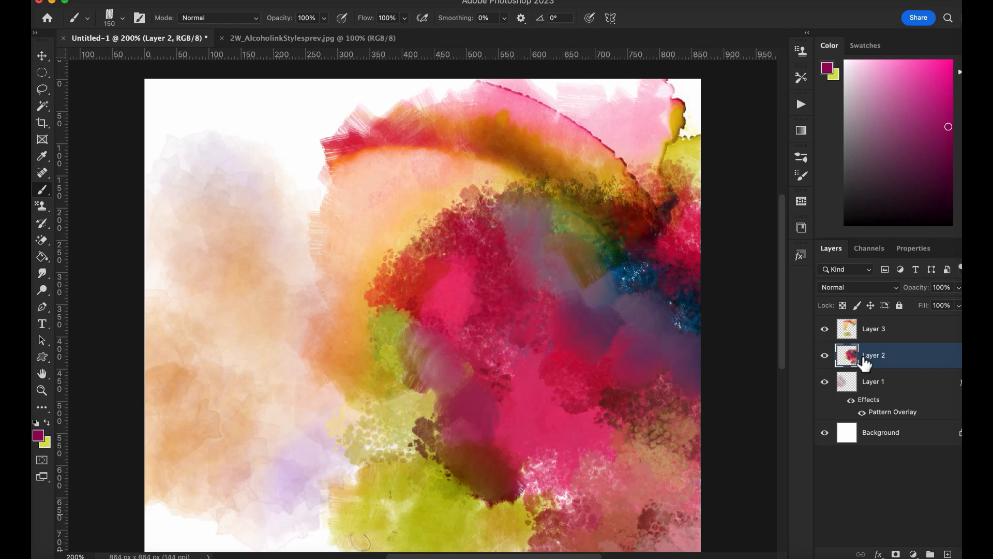
Step: Add a new layer group directly above the Background layer
left_click_drag(783, 313, 782, 299)
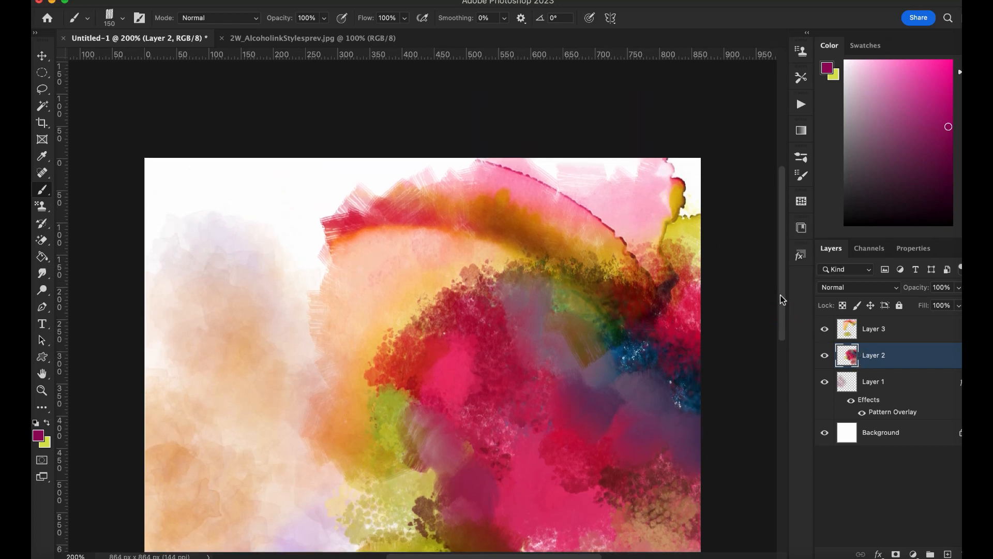
left_click(878, 434)
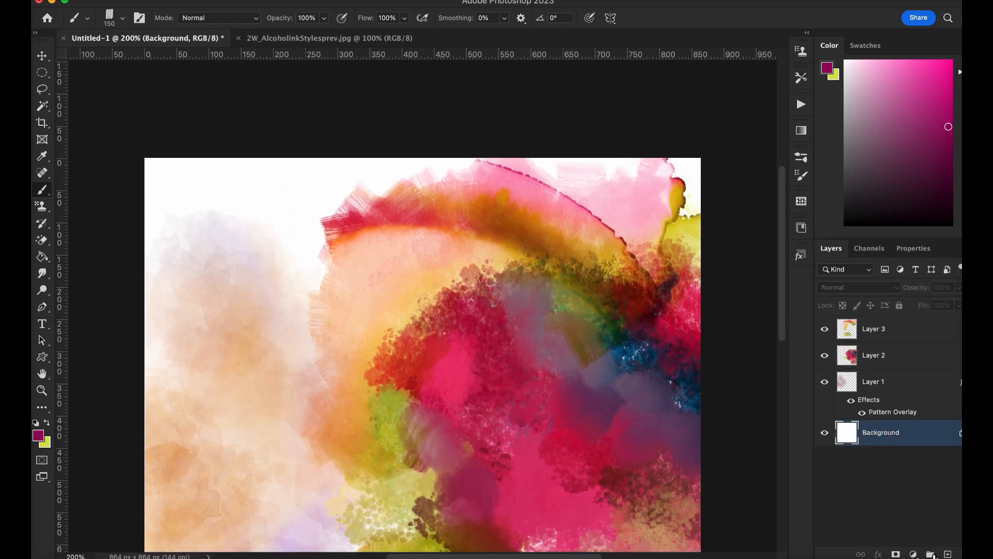
left_click(929, 553)
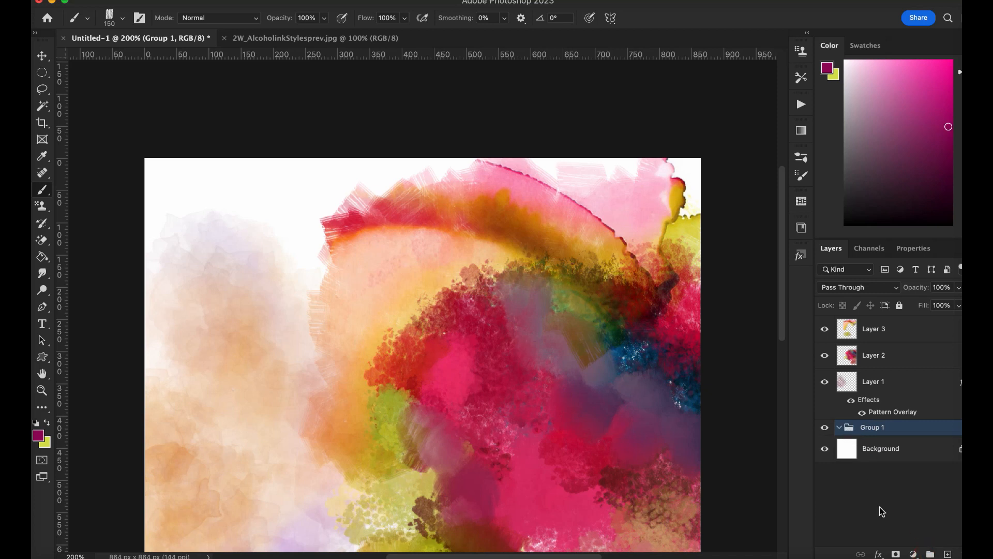
left_click(913, 553)
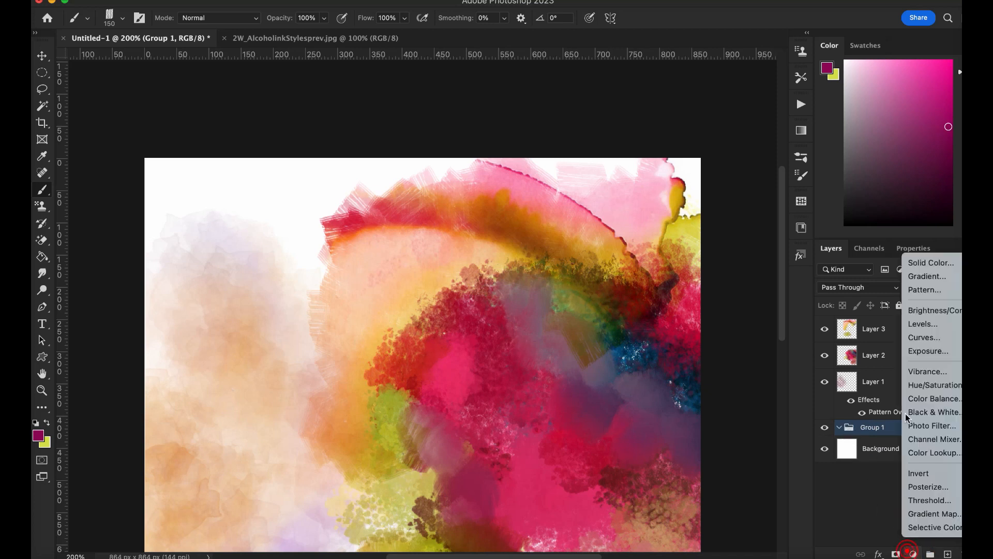
left_click(931, 264)
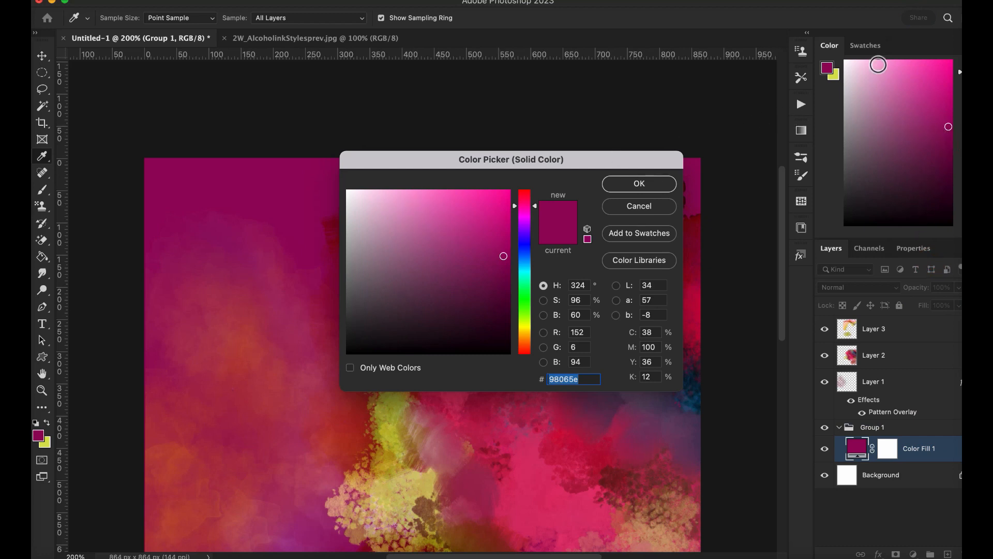
left_click(865, 45)
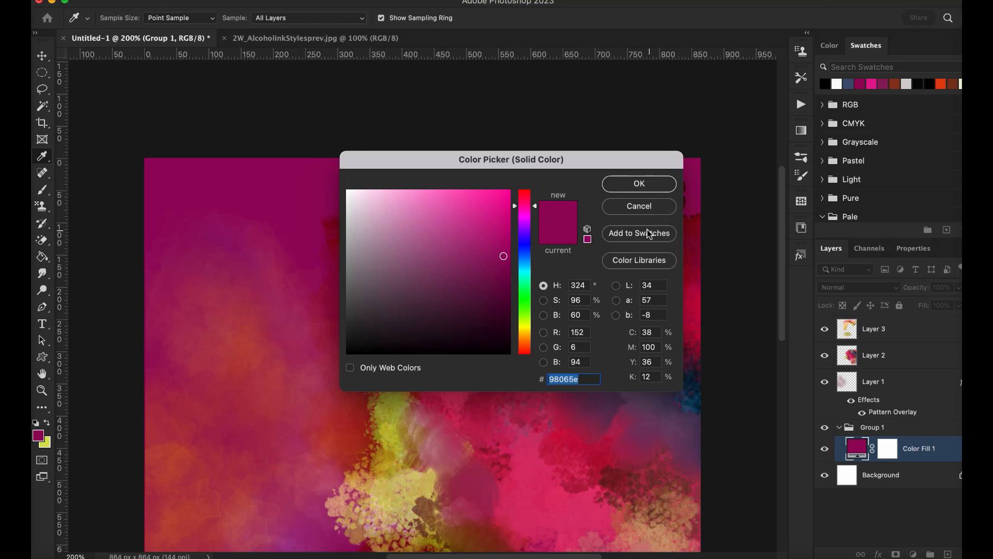
left_click(645, 205)
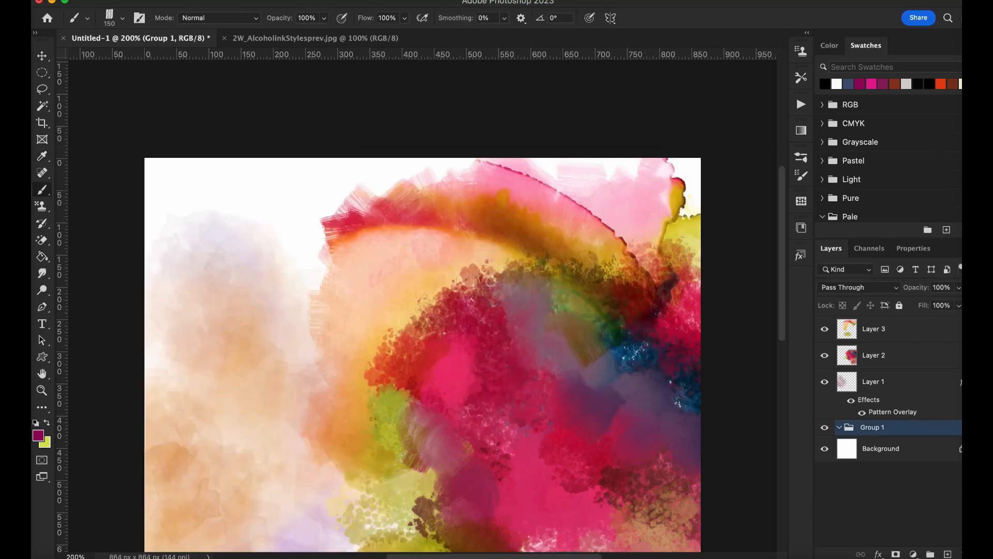
Step: Set the foreground colour to the pale pink swatch in the first row of the Earthy swatch set
scroll(890, 156, "down", 5)
scroll(879, 165, "up", 2)
scroll(880, 166, "down", 2)
left_click(823, 212)
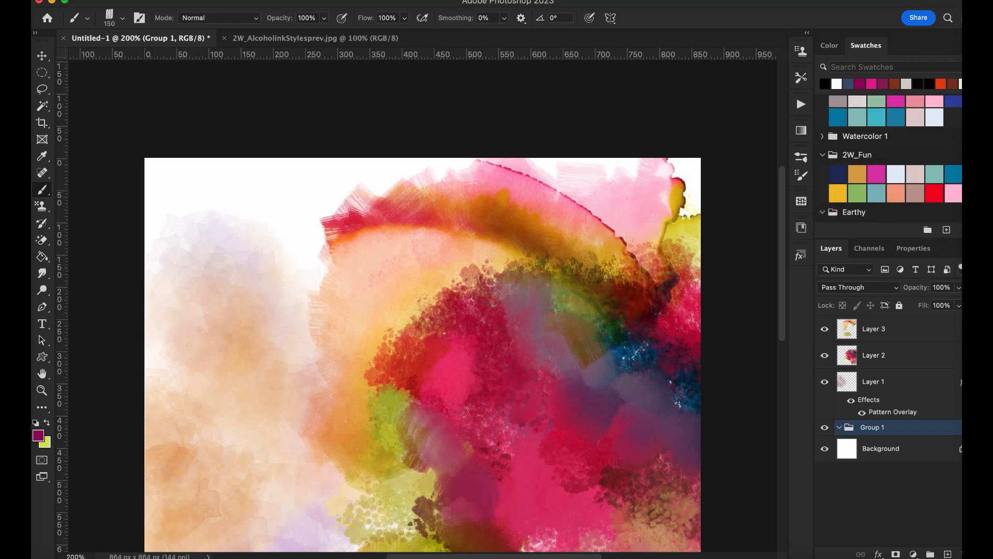
left_click(898, 193)
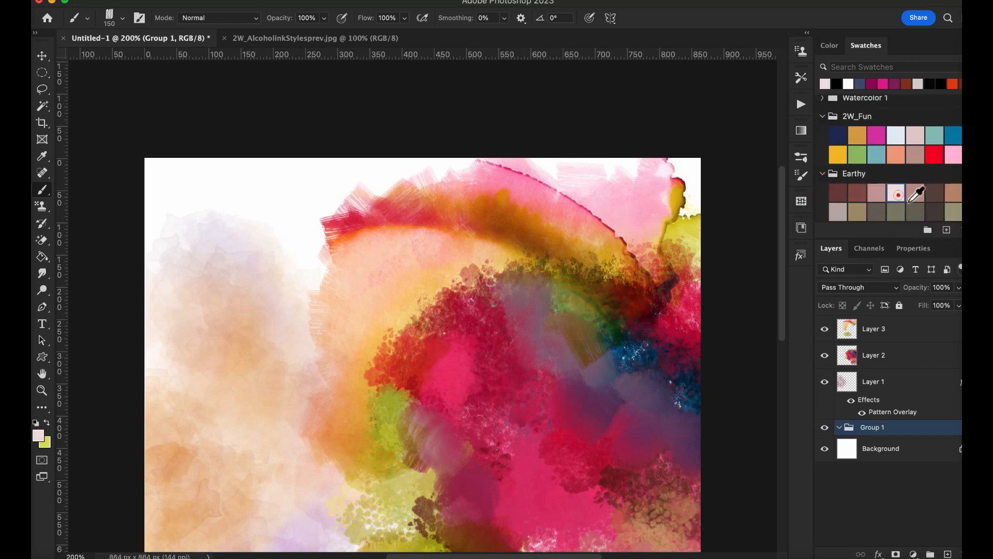
Step: Add a solid colour fill layer in pale pink f1e3df inside Group 1 above the Background
left_click(827, 176)
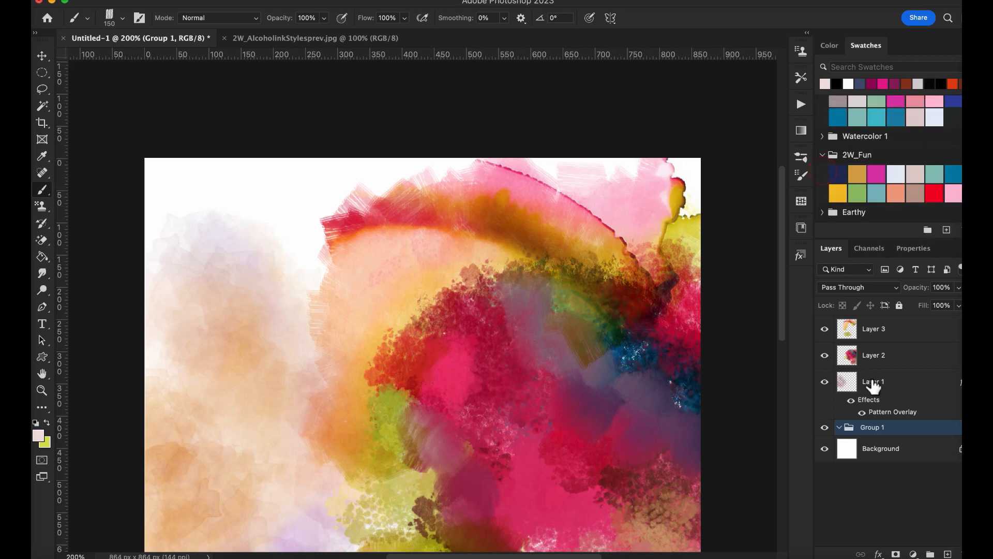
left_click(913, 553)
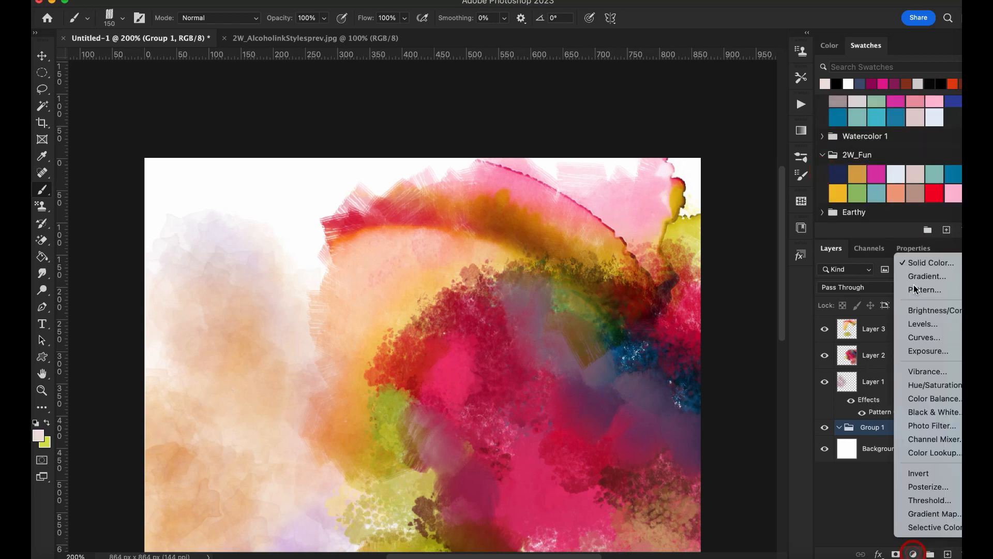
left_click(923, 264)
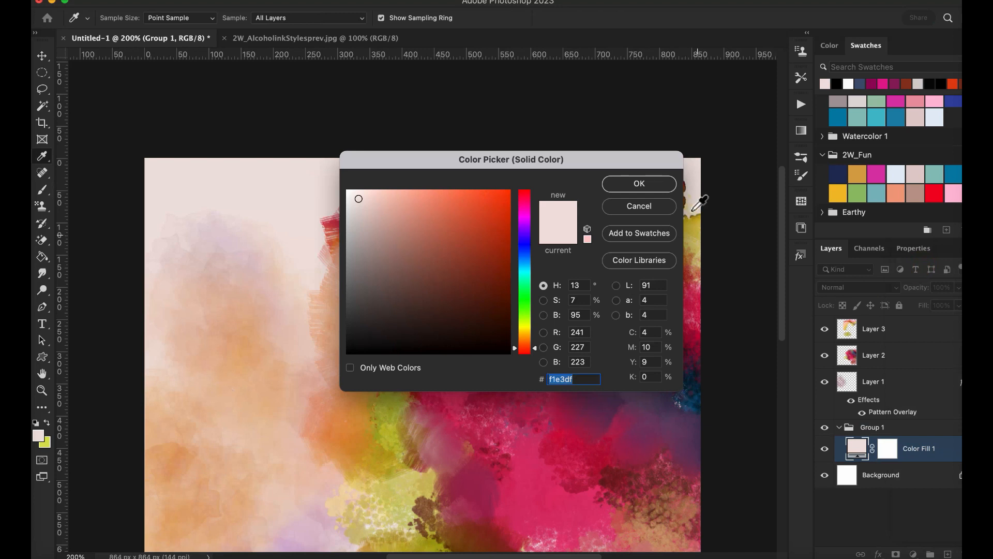
left_click(640, 185)
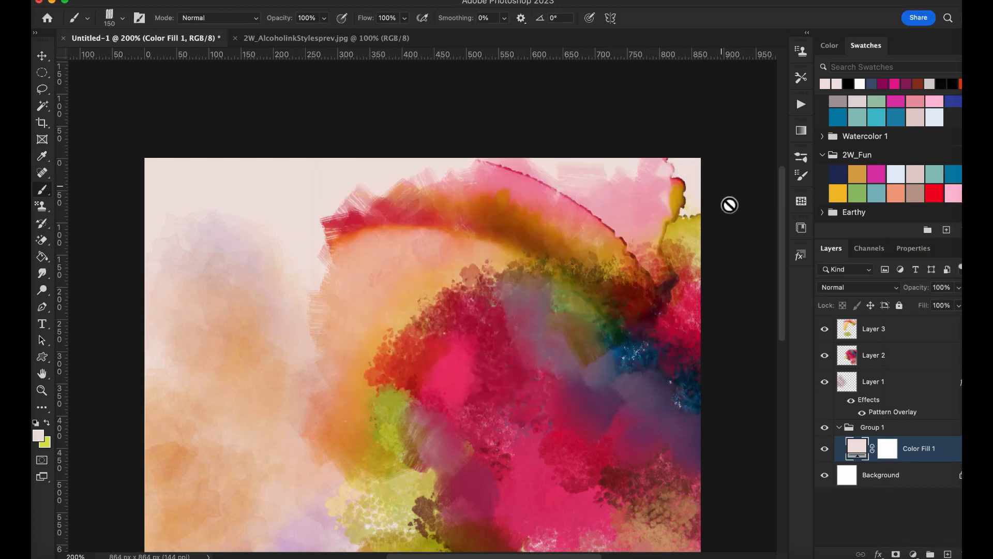
Step: Set Layer 3's blend mode to Soft Light and Layer 2's blend mode to Color Burn
left_click(870, 329)
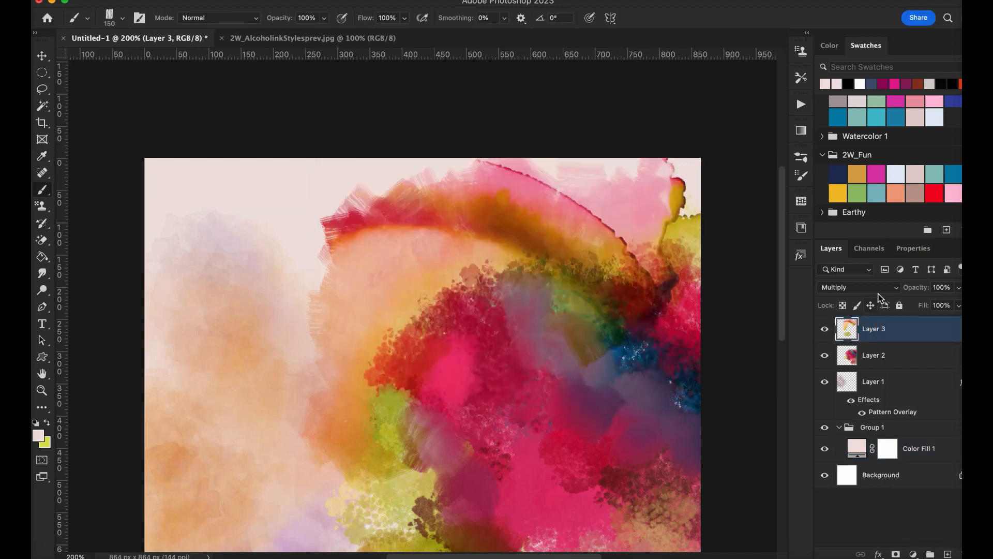
left_click(861, 288)
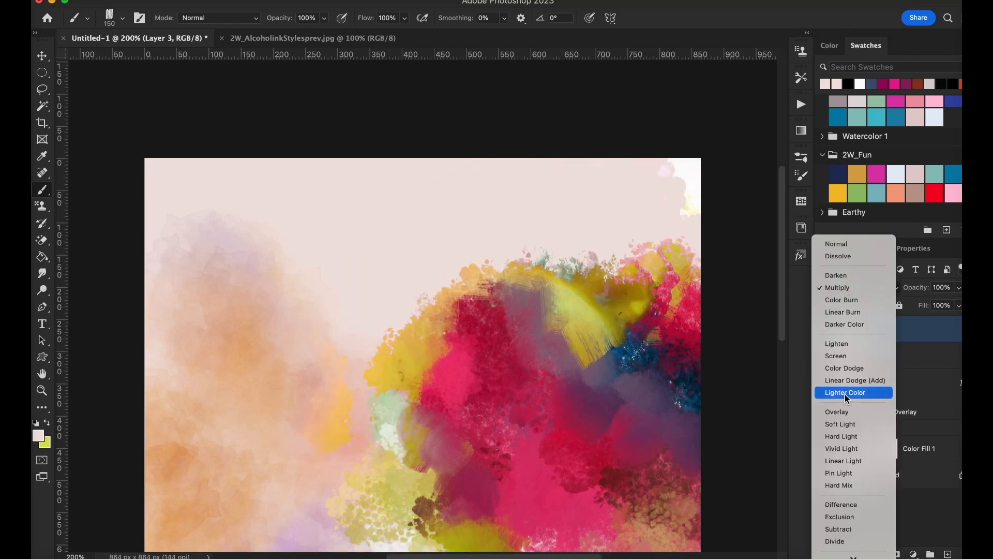
left_click(848, 424)
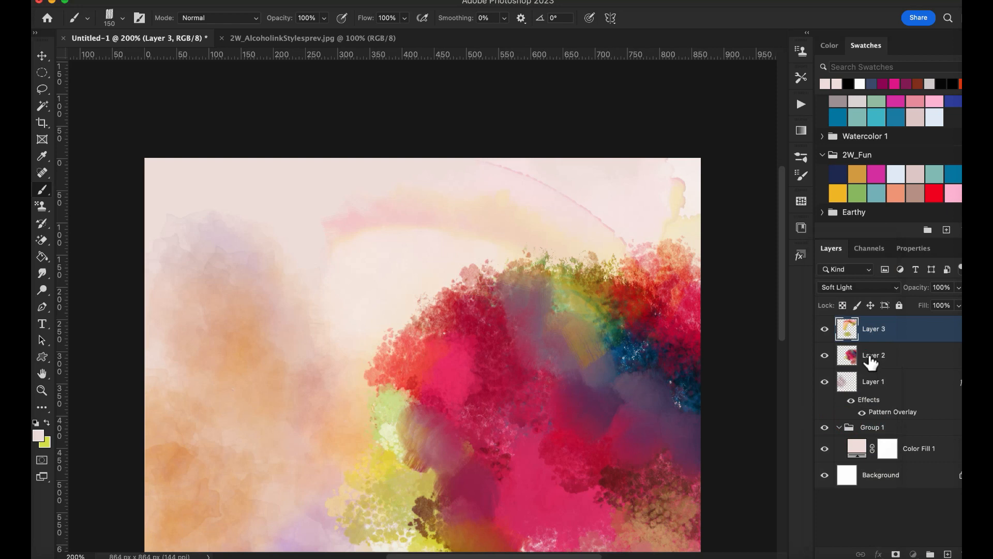
left_click(865, 354)
left_click(853, 286)
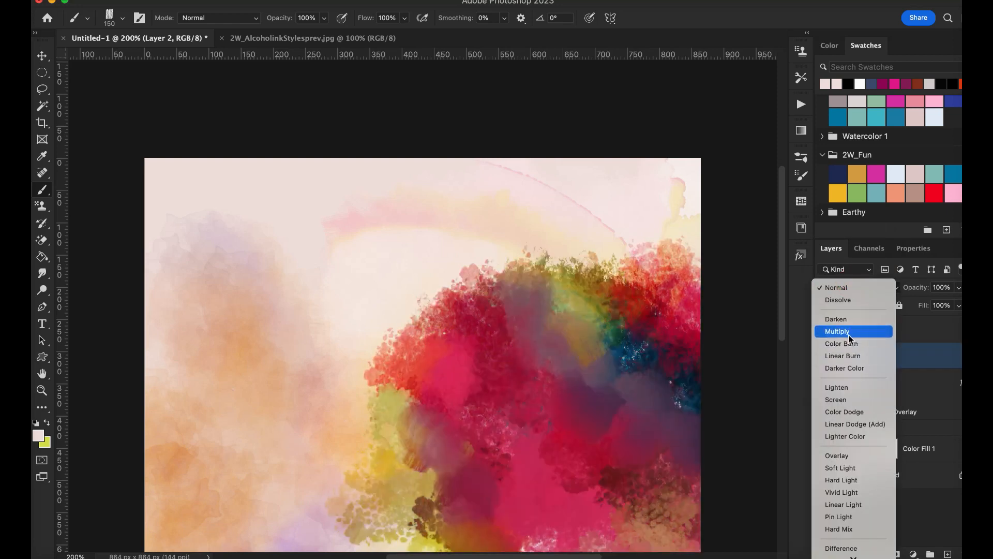
left_click(851, 344)
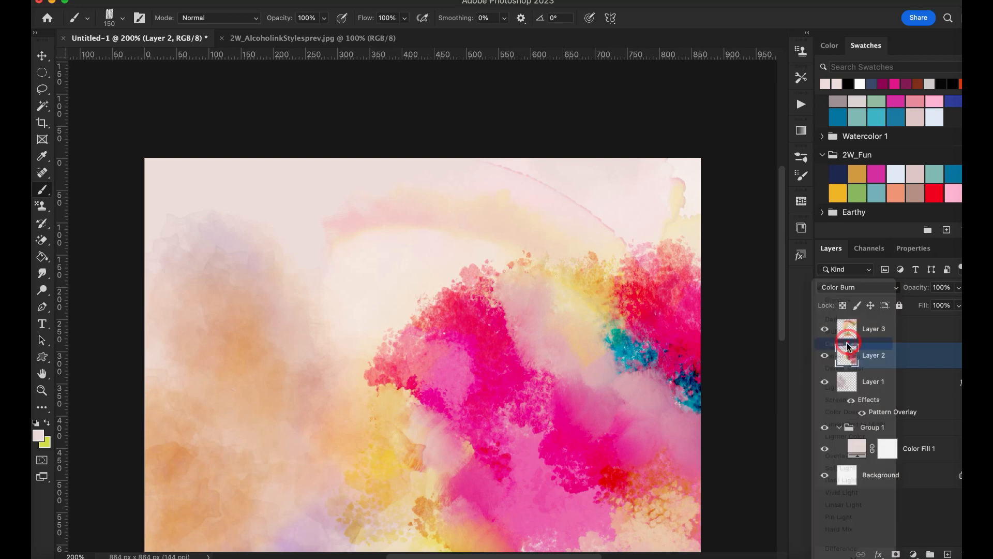
mouse_move(784, 280)
left_mouse_down()
mouse_move(790, 348)
mouse_move(790, 337)
left_mouse_up()
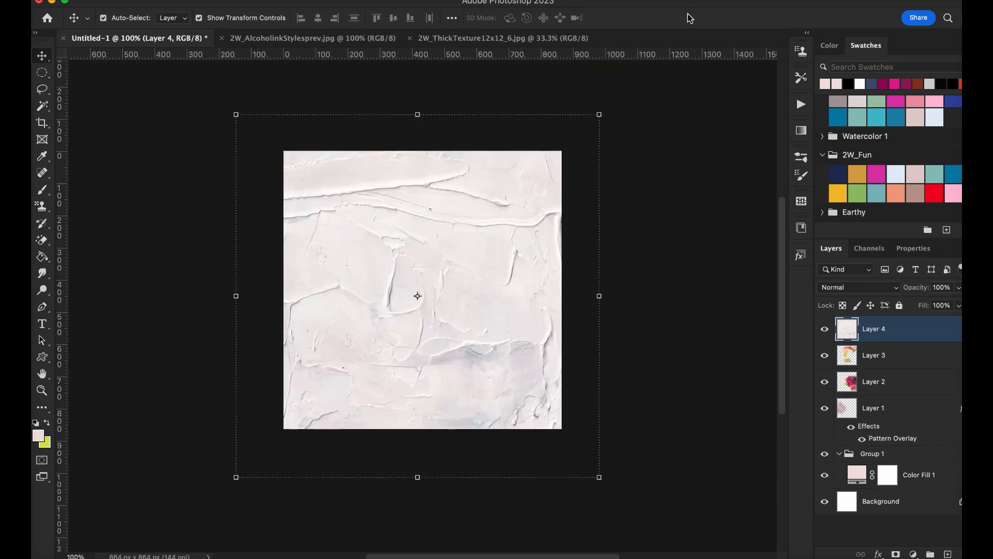
Step: Set the thick plaster texture on Layer 4 to Multiply and lower its opacity to 62%
left_click(833, 290)
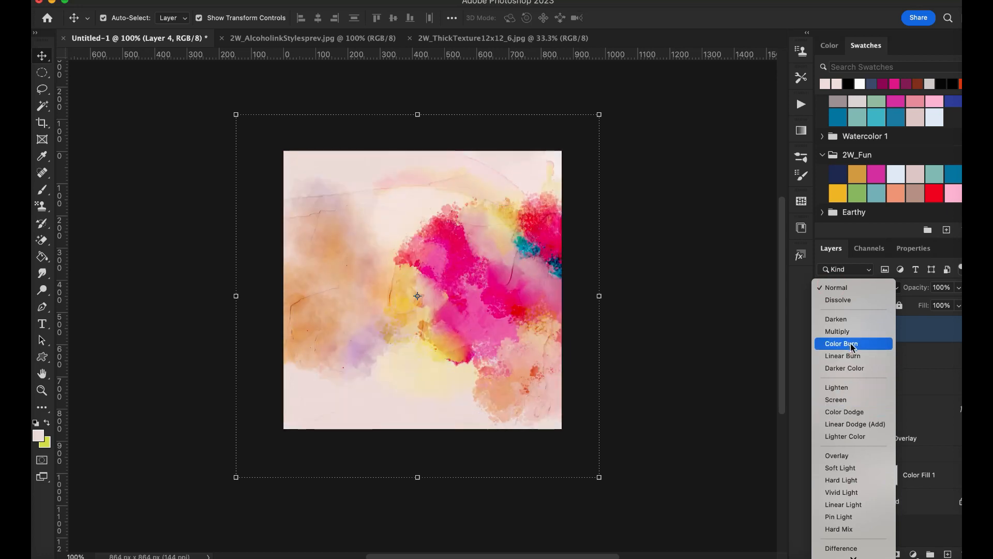
left_click(854, 334)
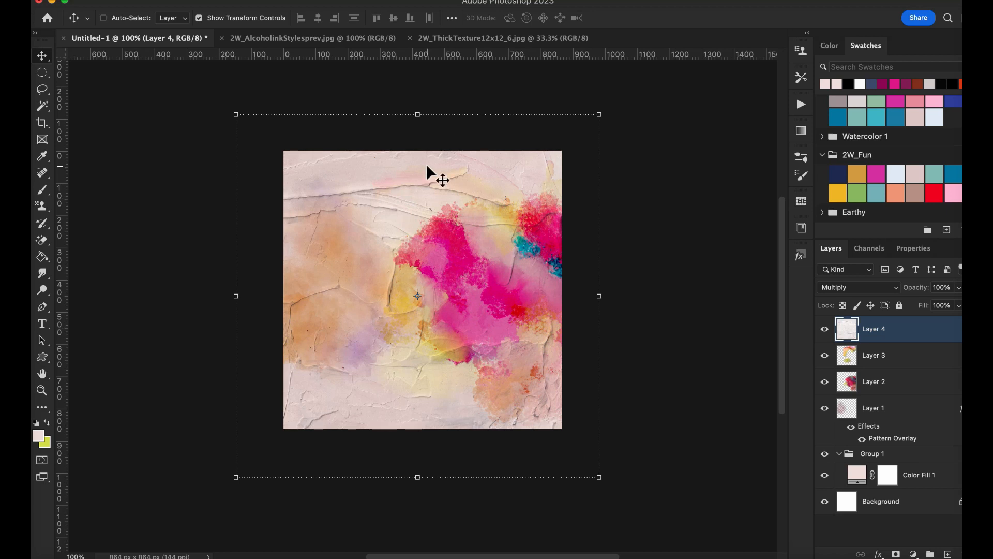
key("super+equal")
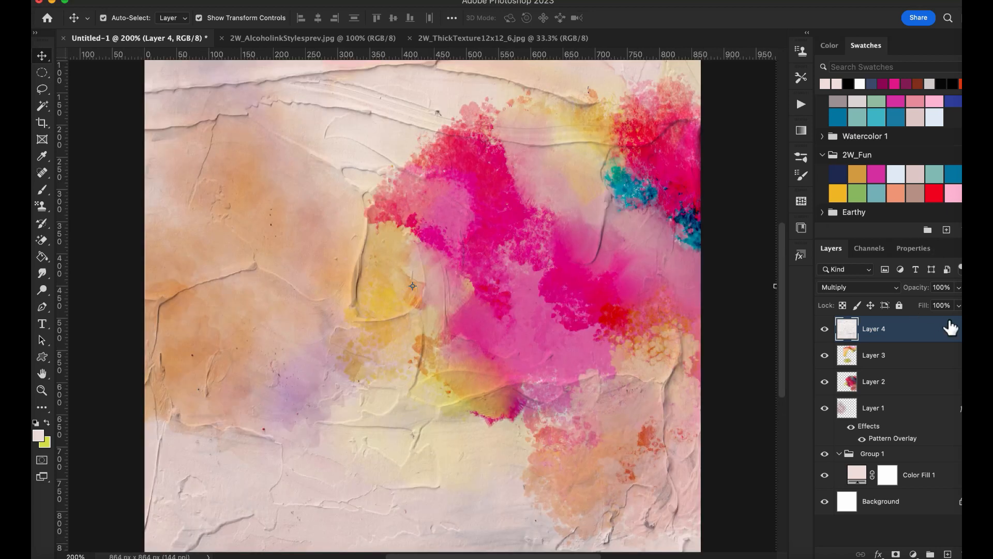
left_click(959, 288)
left_click_drag(951, 306, 936, 310)
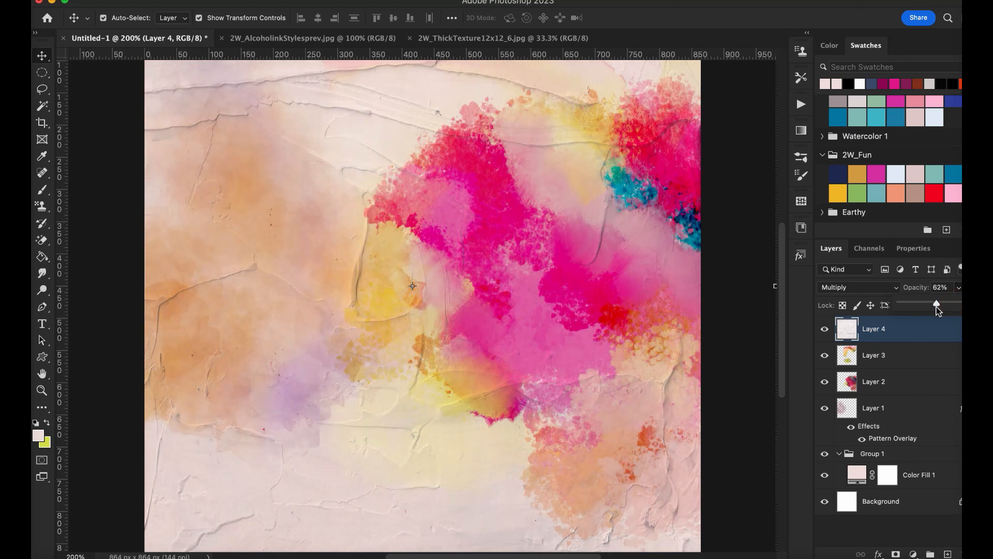
Step: Make Layer 2 active and choose the 5-2W Blender mixer brush at a size of 70 px
left_click_drag(781, 348, 786, 331)
left_click(849, 384)
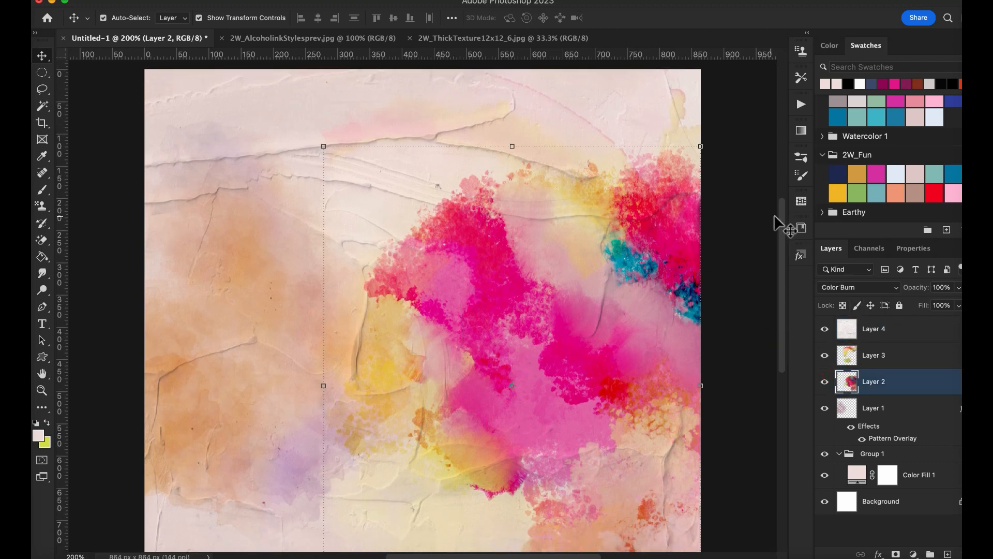
left_click(801, 160)
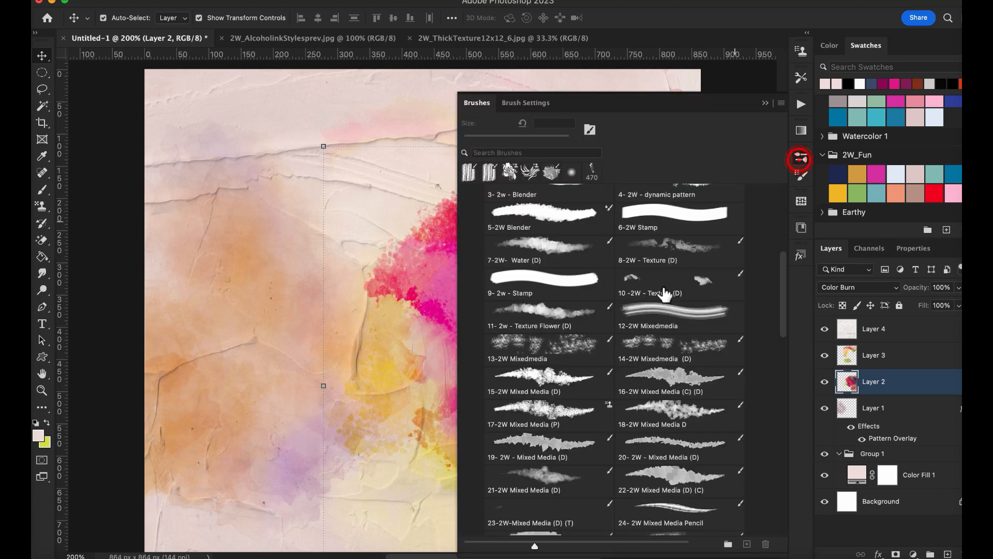
left_click(589, 212)
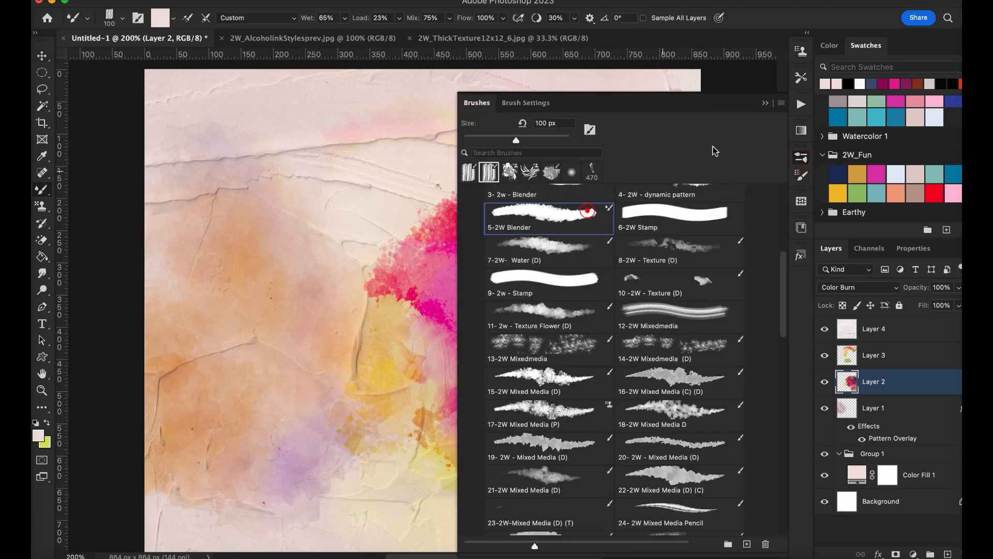
left_click(765, 104)
key("bracketleft")
key("bracketleft")
key("bracketleft")
Step: Blend the edges and inner areas of Layer 2's pink and red paint, reducing Mix to 58% and Flow first to 79%, finally to 53%
mouse_move(460, 191)
left_mouse_down()
mouse_move(489, 148)
mouse_move(471, 204)
mouse_move(439, 197)
mouse_move(430, 208)
mouse_move(442, 231)
mouse_move(374, 289)
mouse_move(343, 265)
mouse_move(392, 220)
mouse_move(427, 215)
mouse_move(445, 192)
mouse_move(493, 195)
mouse_move(430, 288)
left_mouse_up()
mouse_move(422, 297)
left_mouse_down()
mouse_move(450, 362)
mouse_move(415, 432)
mouse_move(496, 511)
left_mouse_up()
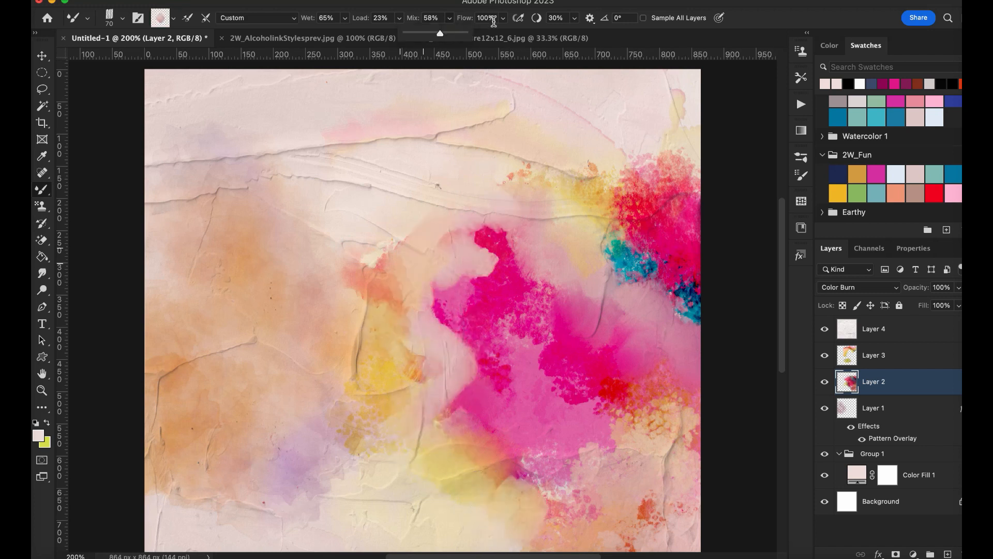
left_click(502, 20)
mouse_move(616, 174)
left_mouse_down()
mouse_move(641, 162)
mouse_move(681, 195)
mouse_move(623, 211)
left_mouse_up()
mouse_move(500, 248)
left_mouse_down()
mouse_move(484, 229)
mouse_move(525, 226)
mouse_move(441, 292)
left_mouse_up()
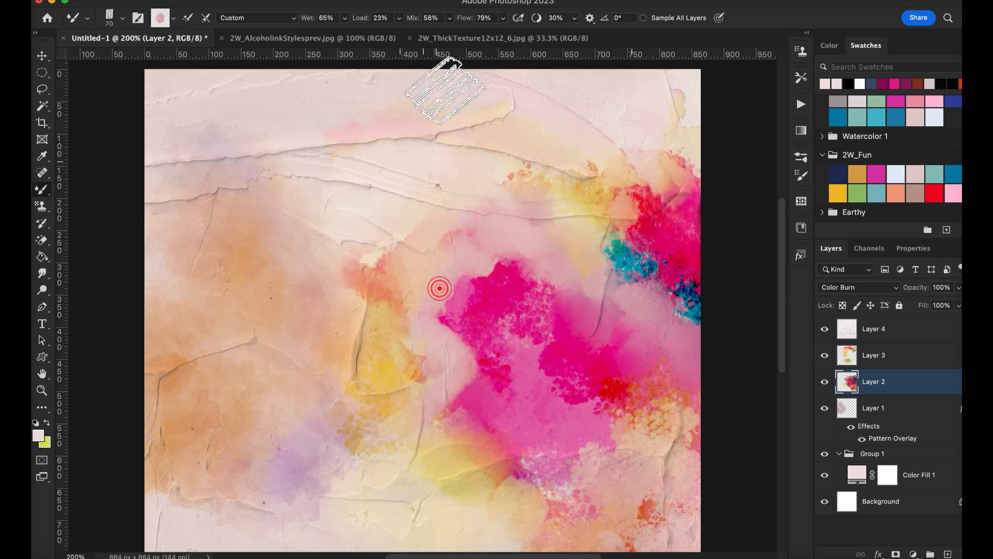
left_click(503, 19)
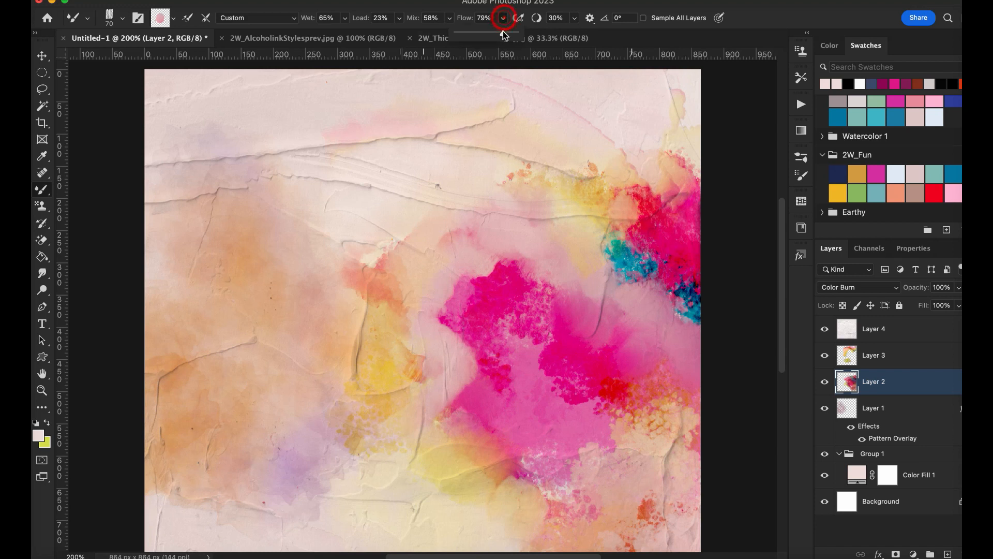
mouse_move(495, 435)
left_mouse_down()
mouse_move(464, 411)
mouse_move(458, 363)
mouse_move(443, 414)
mouse_move(437, 379)
mouse_move(456, 320)
mouse_move(470, 309)
mouse_move(505, 349)
mouse_move(491, 332)
mouse_move(479, 268)
mouse_move(478, 426)
mouse_move(500, 458)
mouse_move(632, 366)
left_mouse_up()
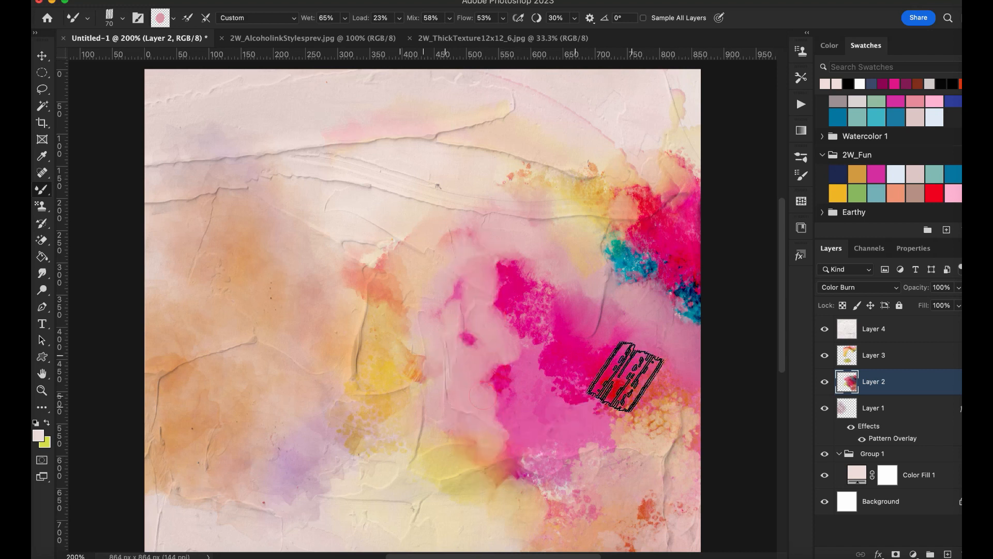
Step: Bring up the 2W_AlcoholinkStylesprev.jpg document to view the alcohol ink styles preview
left_click(356, 41)
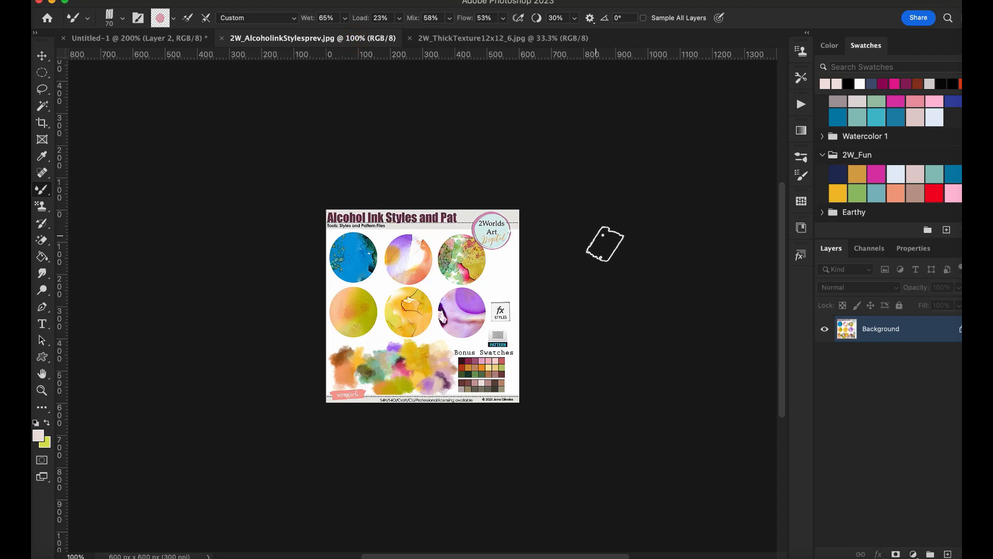